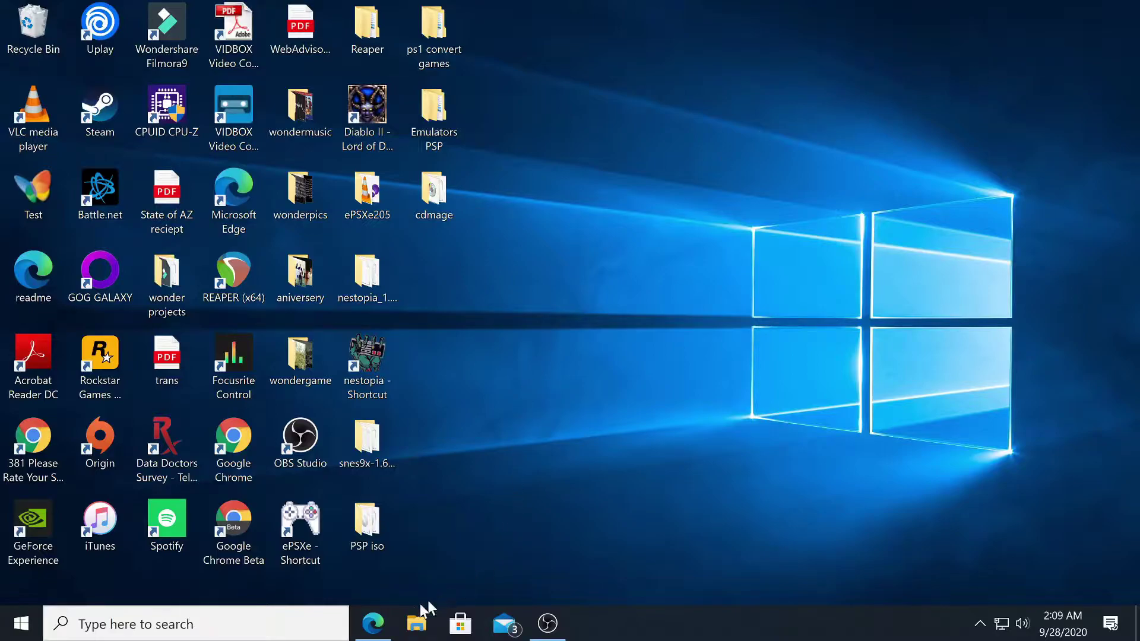
Step: Switch to Microsoft Edge and open the win-rar.com site from the Google results for winrar
left_click(376, 636)
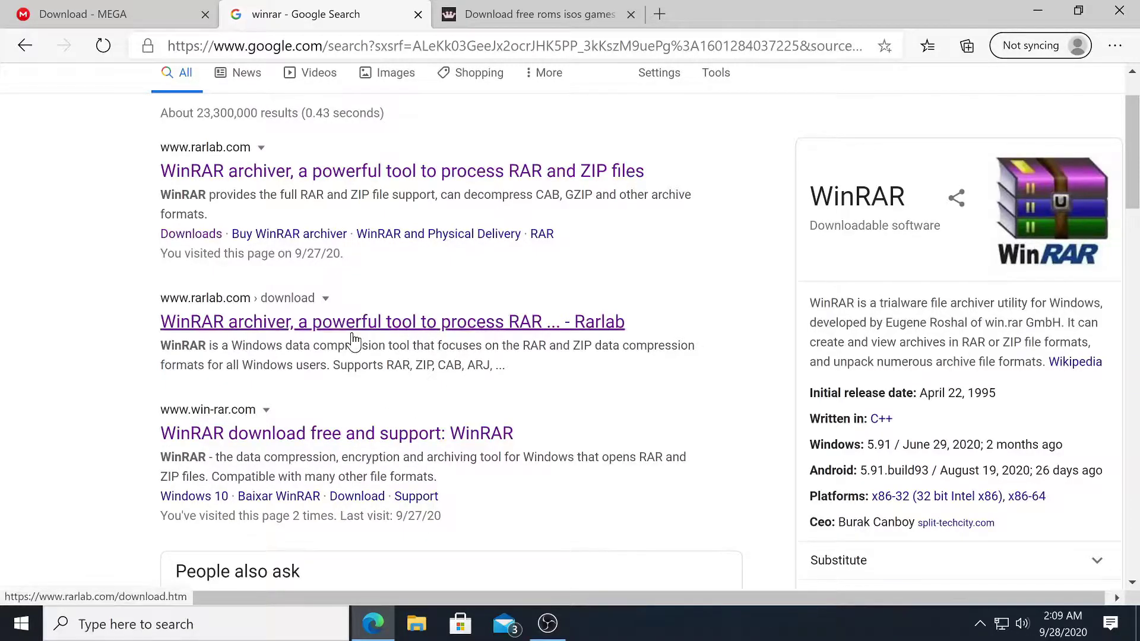
left_click(321, 438)
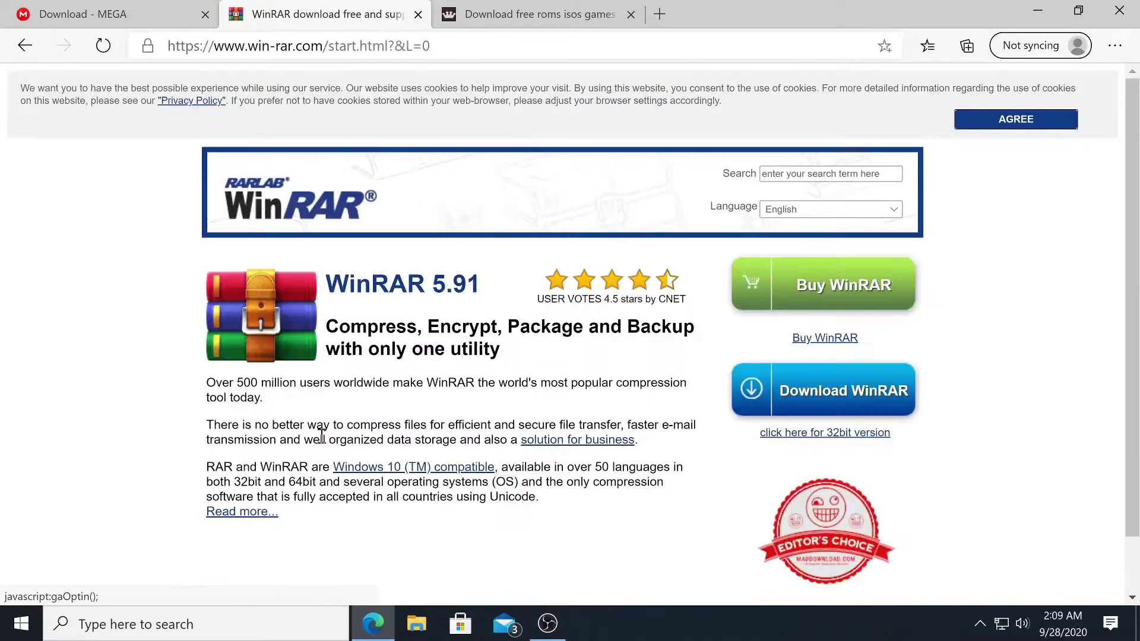
left_click(25, 46)
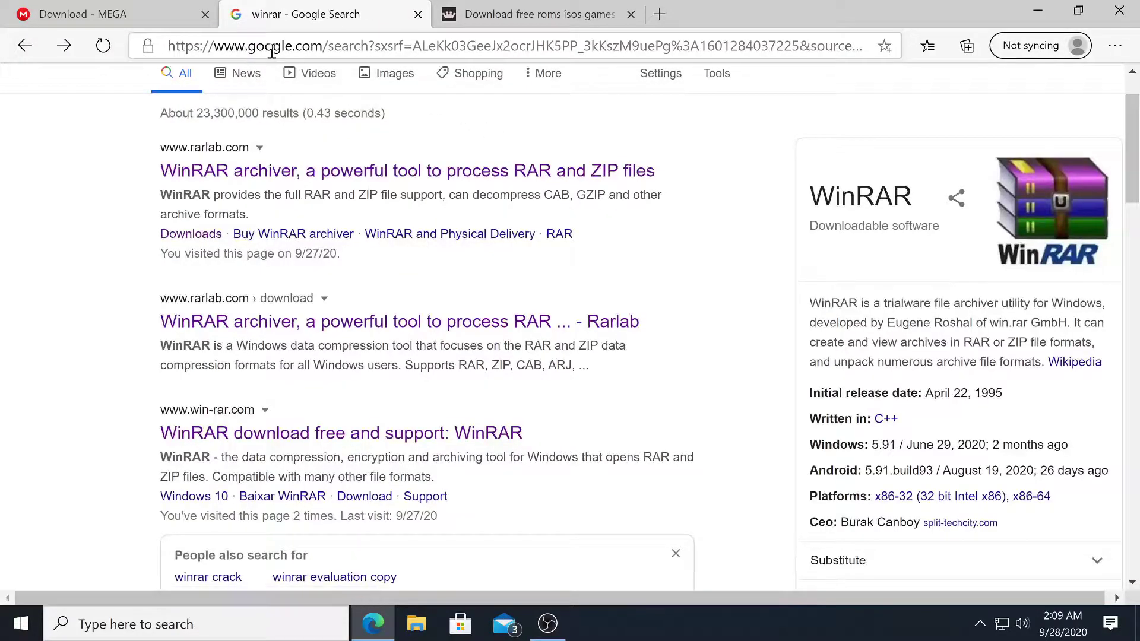
scroll(300, 131, "up", 2)
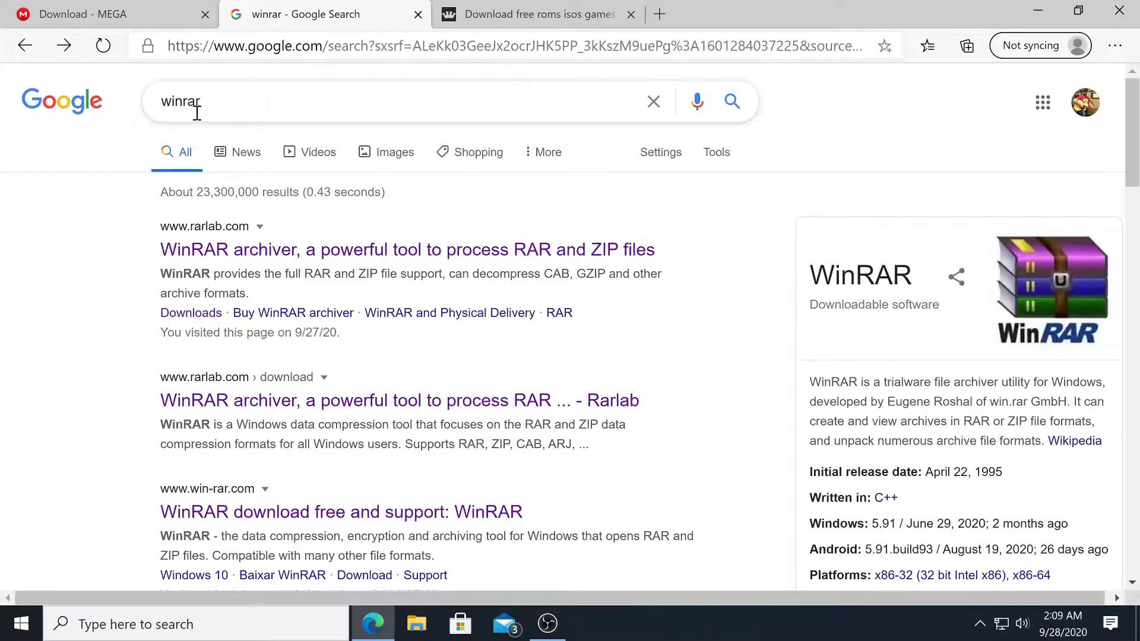
scroll(273, 113, "down", 1)
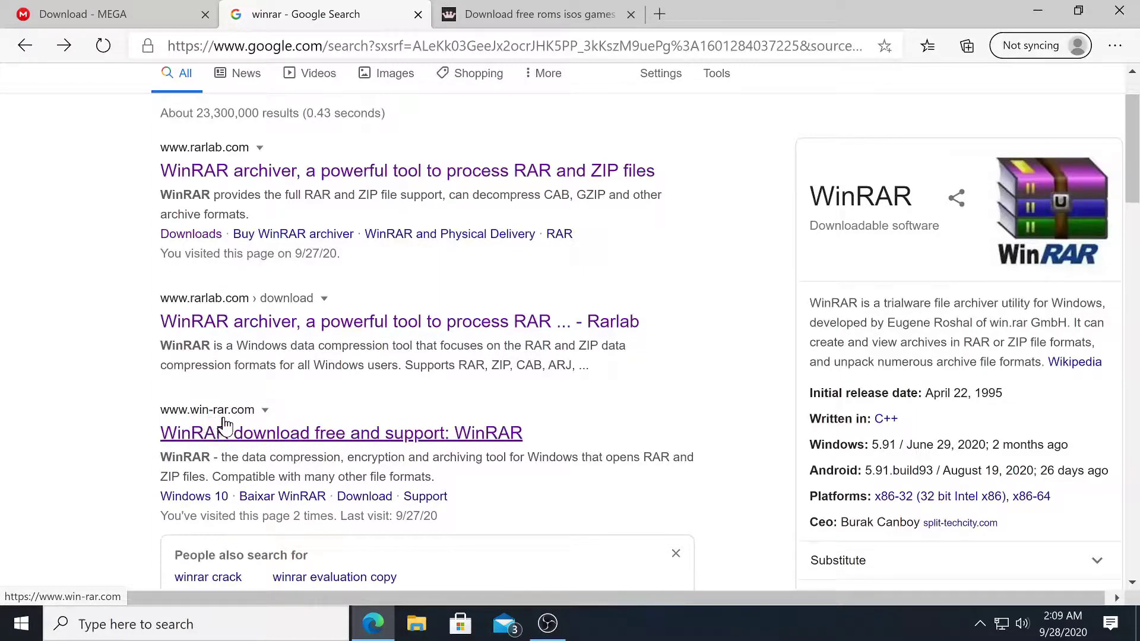
left_click(293, 437)
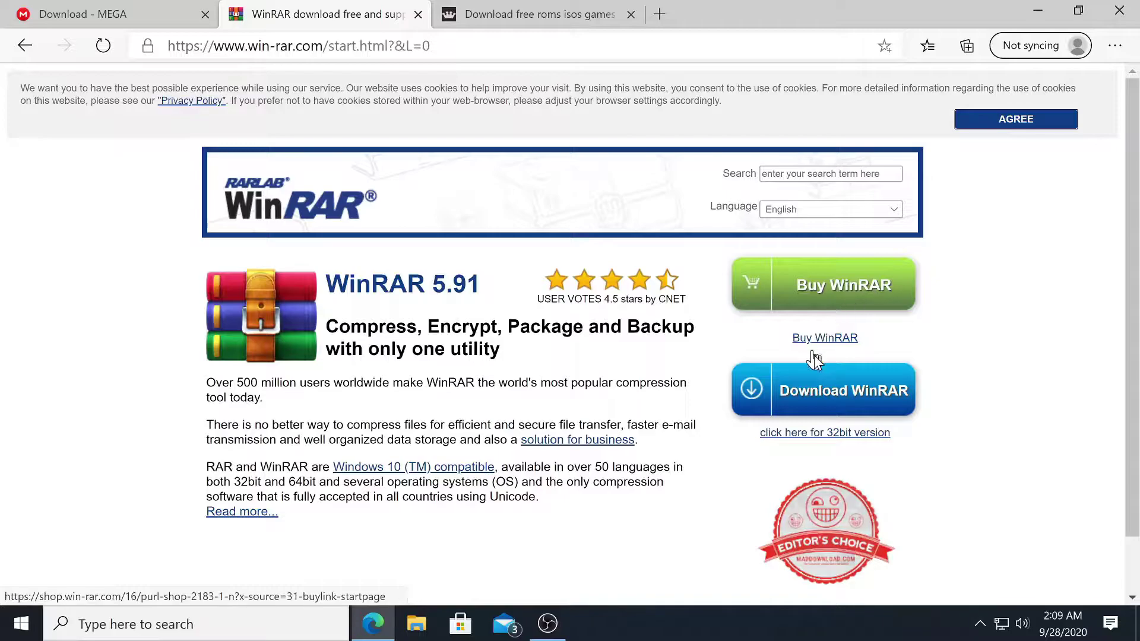
Step: Download the 64-bit WinRAR 5.91 installer from the WinRAR site and close that page
left_click(837, 402)
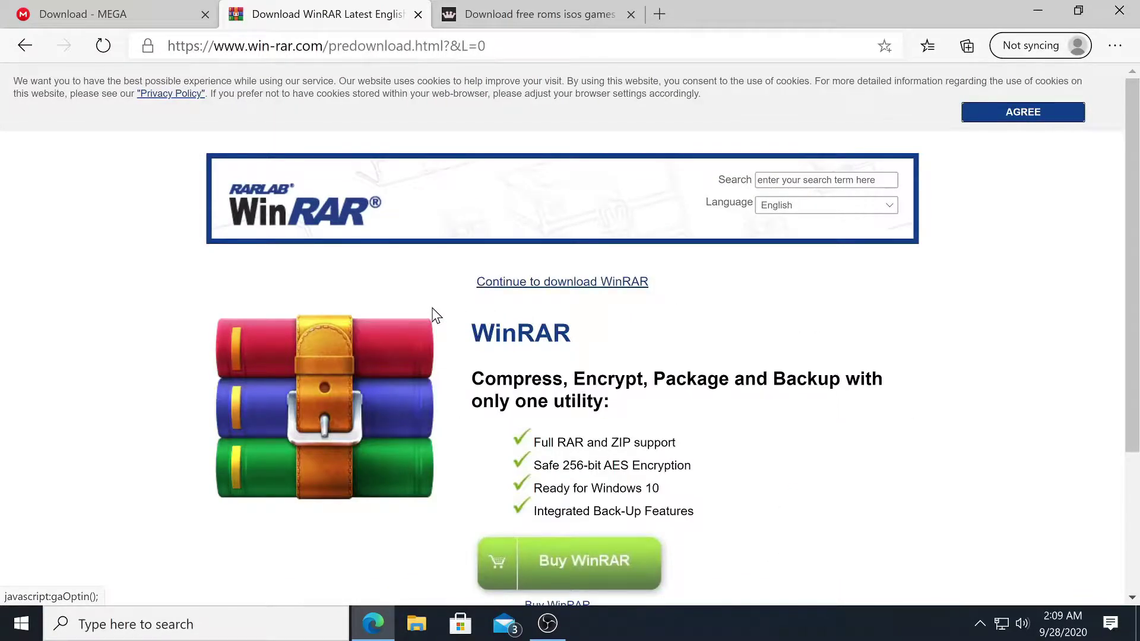
scroll(437, 315, "down", 3)
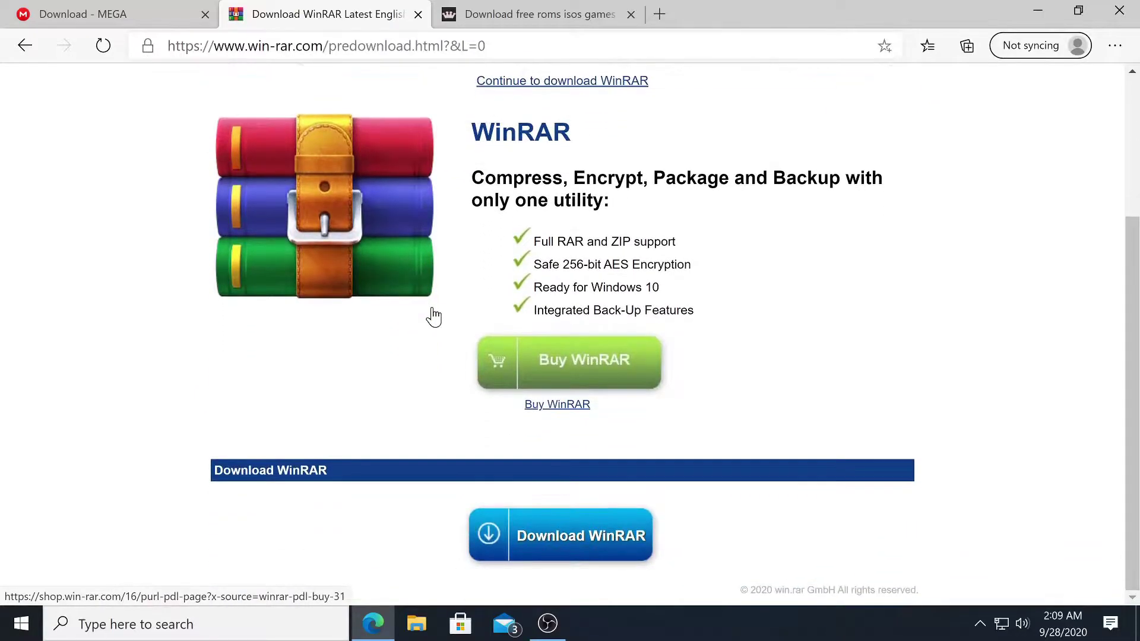
left_click(583, 541)
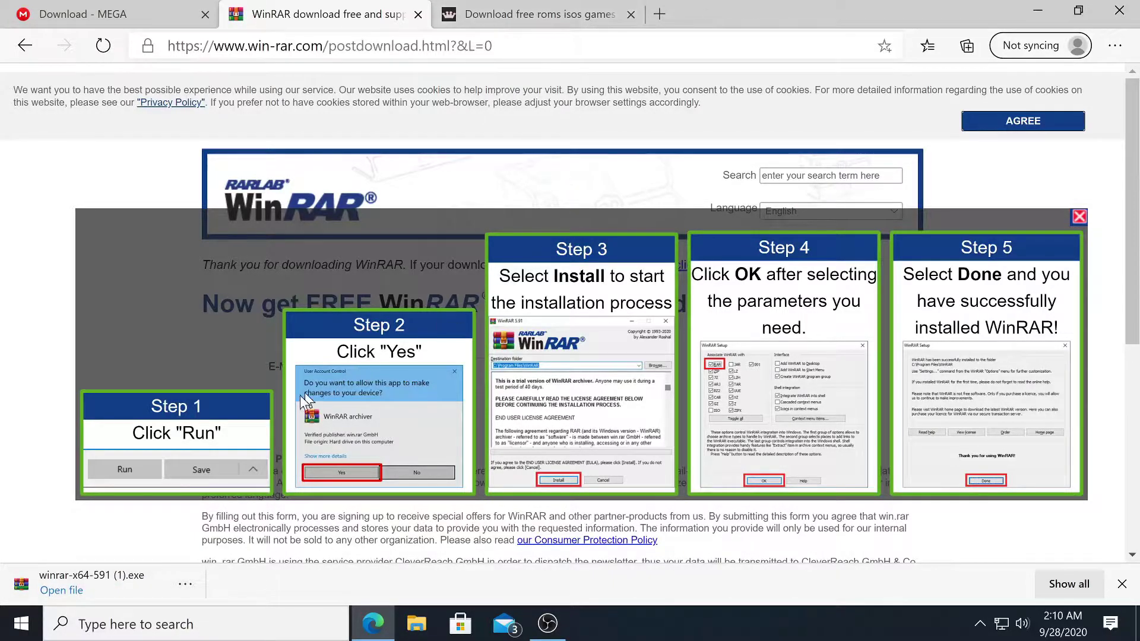
left_click(418, 14)
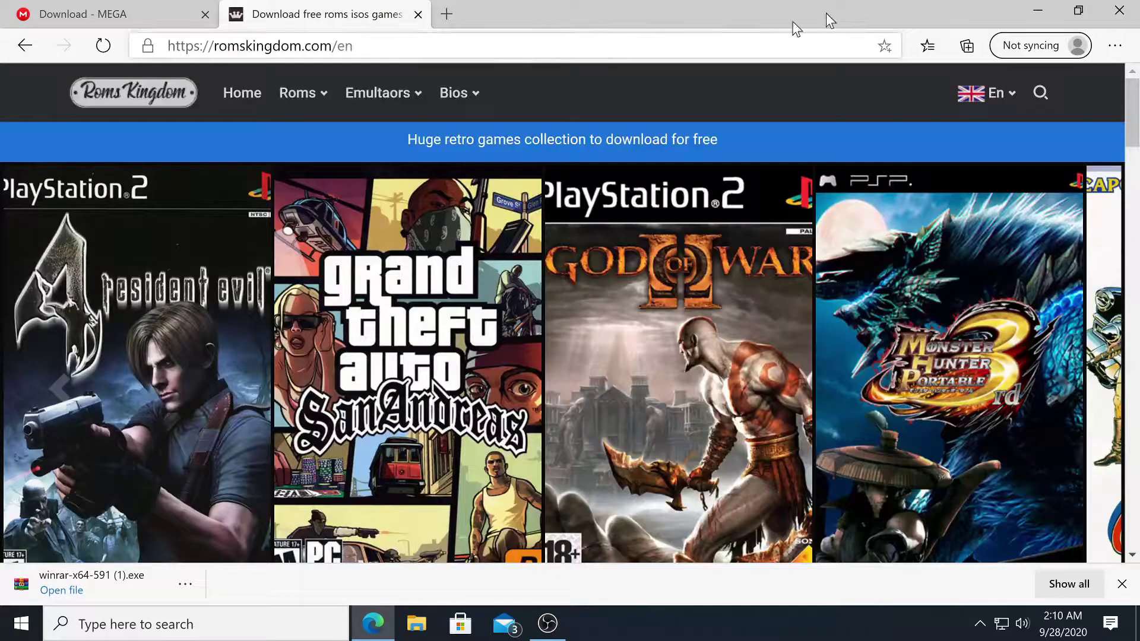
Step: Switch to File Explorer and move the winrar-x64-591 (1) installer from the Downloads folder to the desktop
left_click(1045, 10)
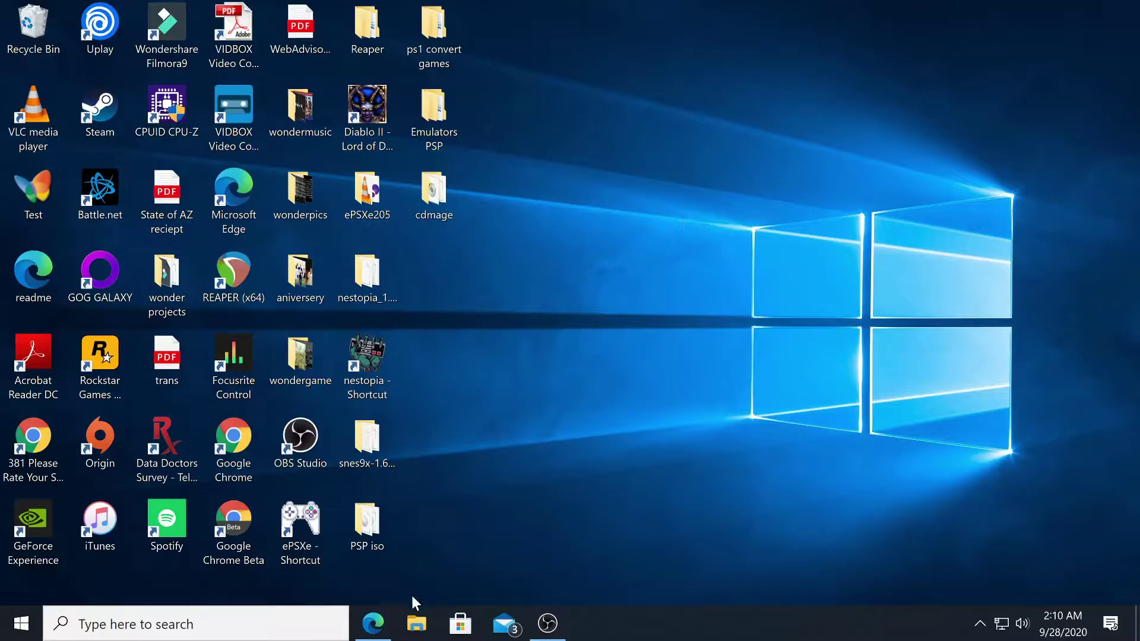
left_click(418, 625)
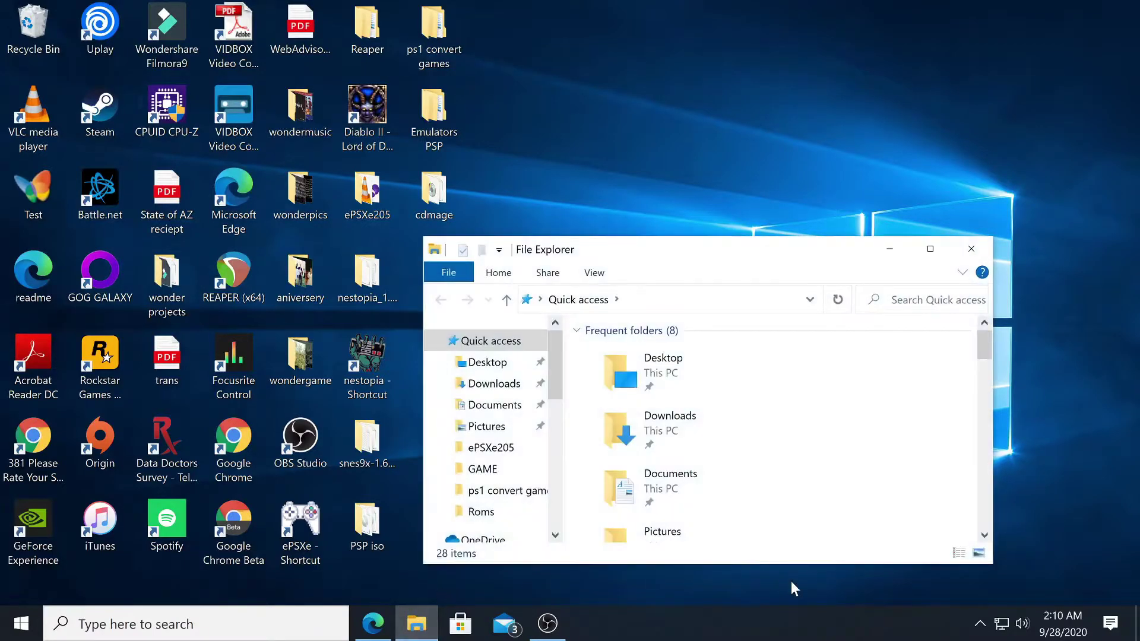
scroll(483, 455, "down", 1)
scroll(492, 452, "down", 1)
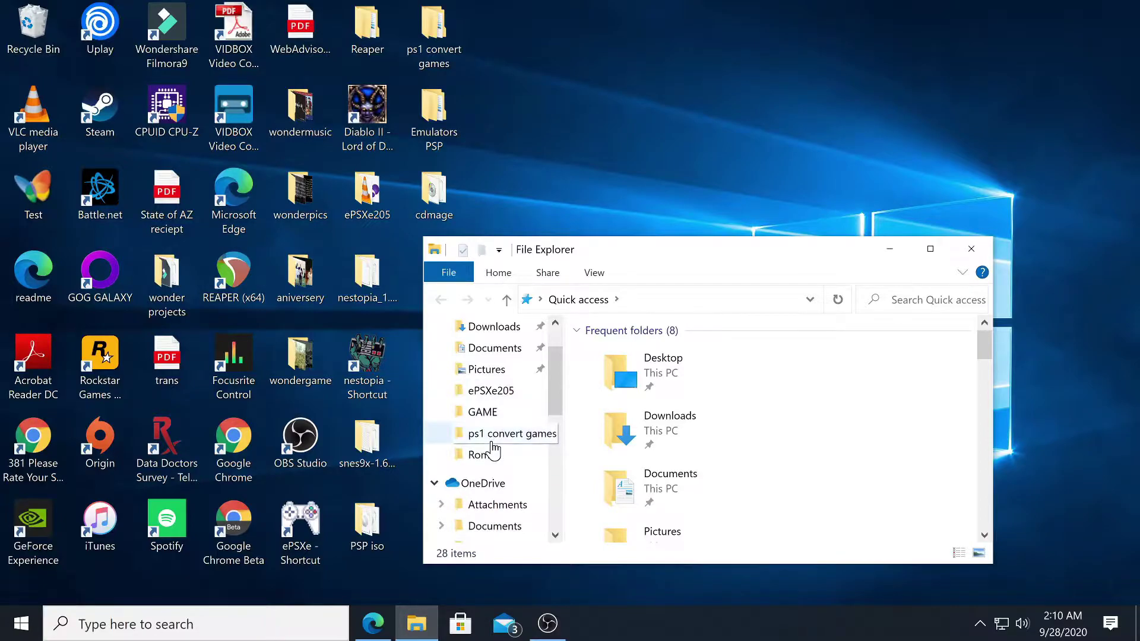
scroll(493, 451, "down", 4)
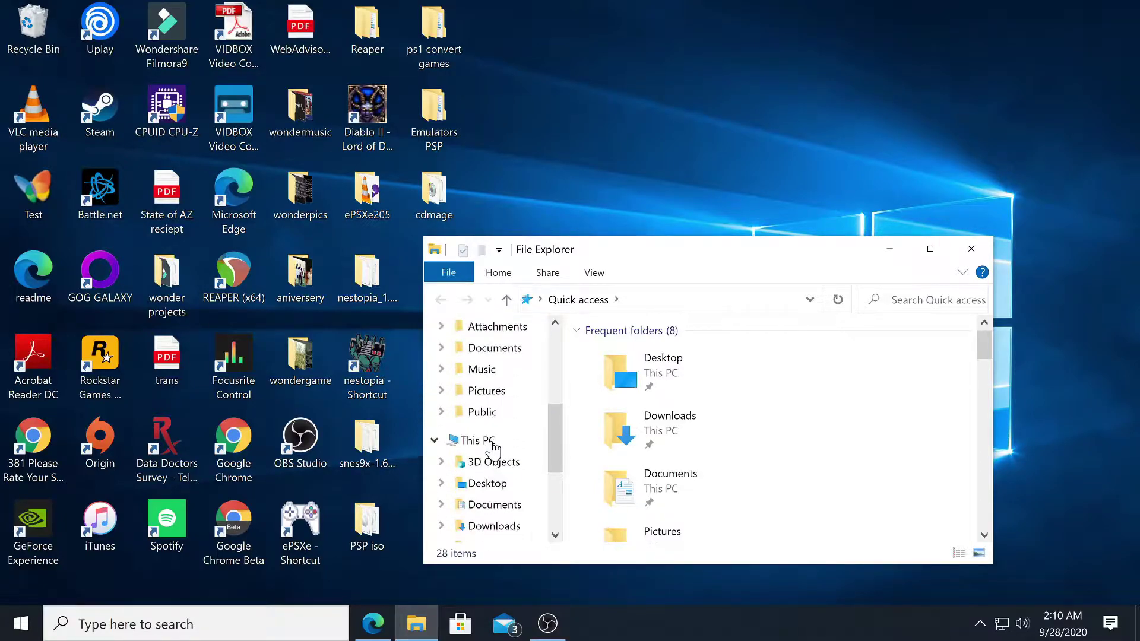
left_click(494, 463)
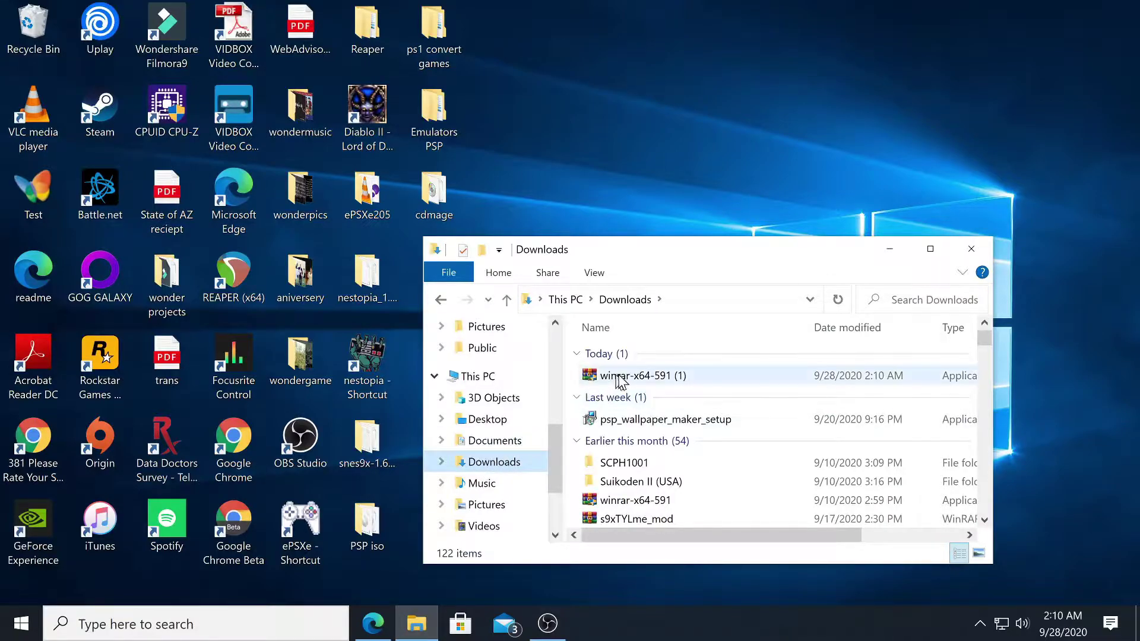
left_click_drag(621, 376, 736, 163)
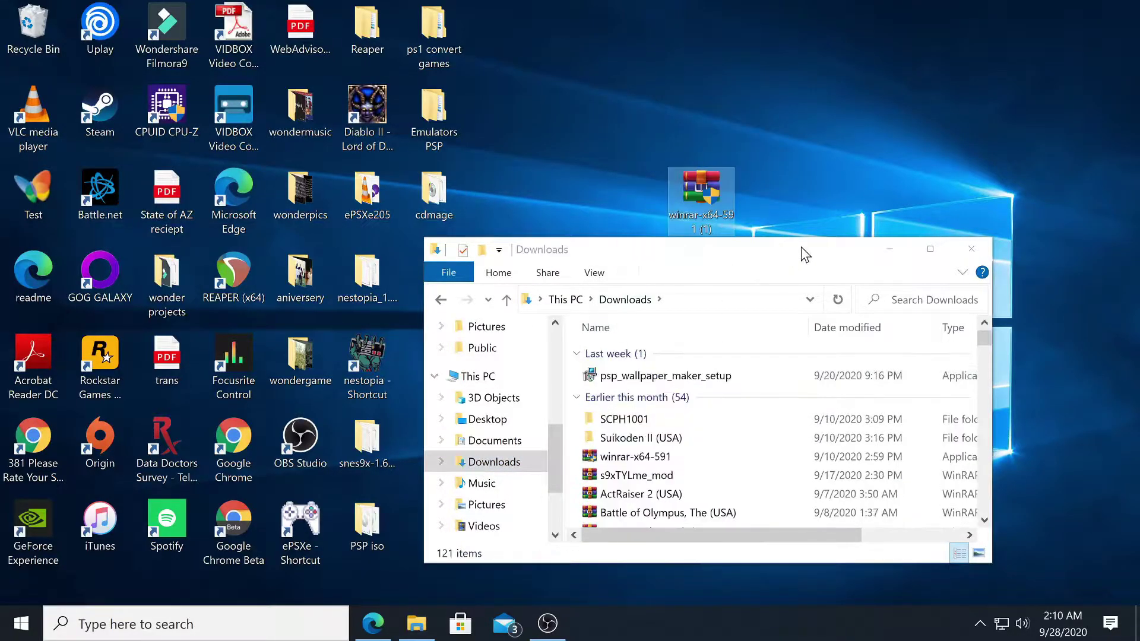
left_click_drag(802, 249, 833, 336)
left_click(1003, 327)
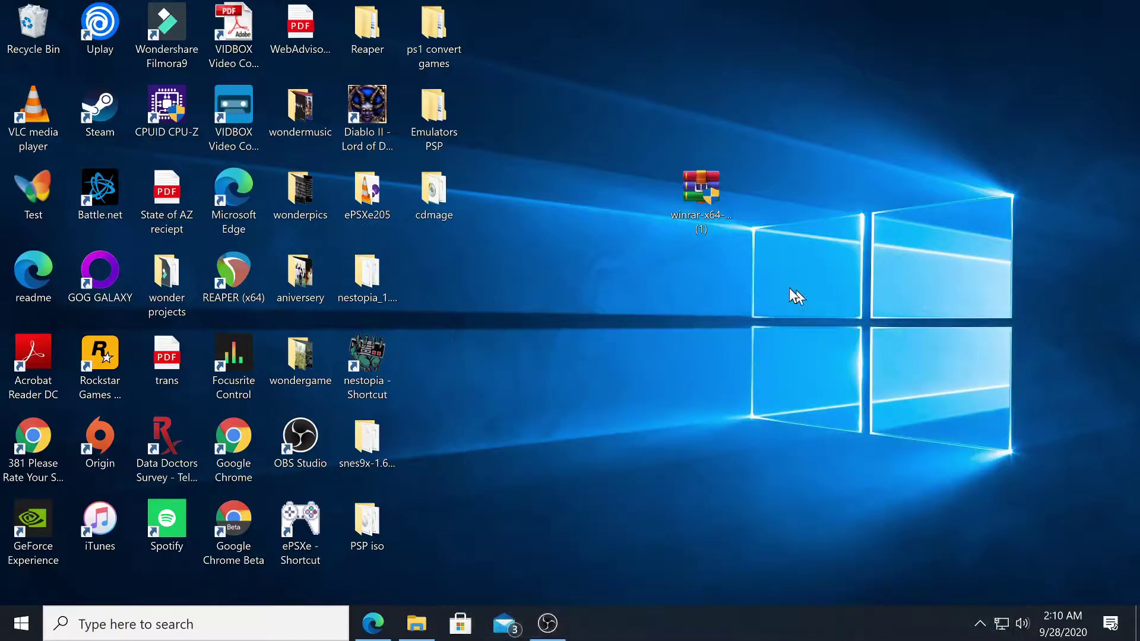
Step: Install WinRAR from the desktop installer with the default setup options, and move the installer to the Recycle Bin
double_click(699, 192)
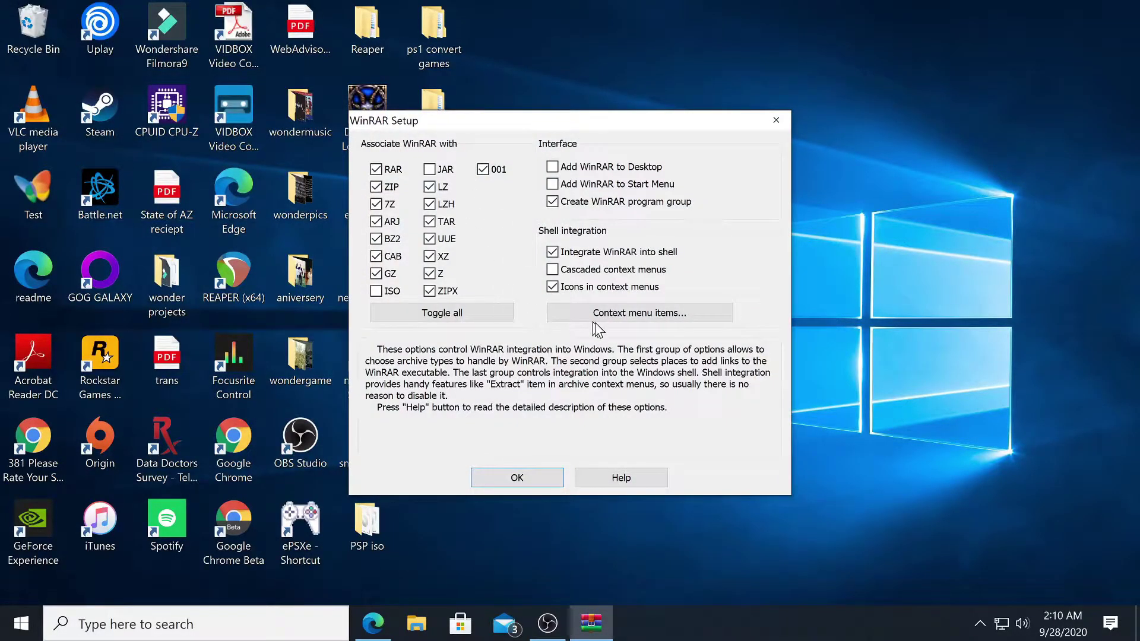
left_click(538, 480)
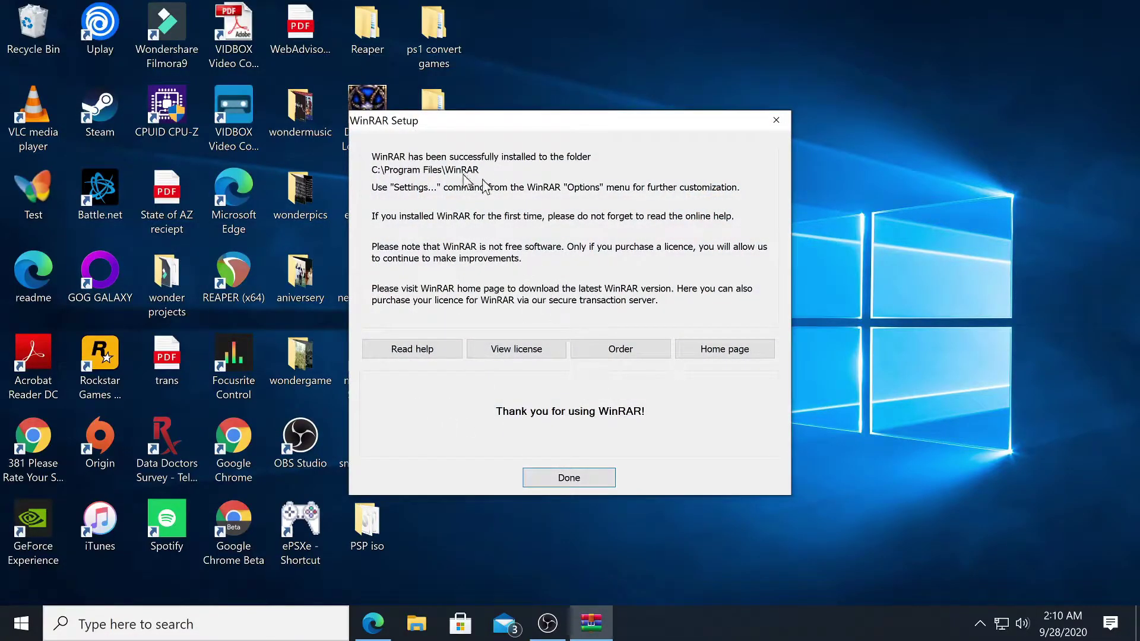
left_click(589, 480)
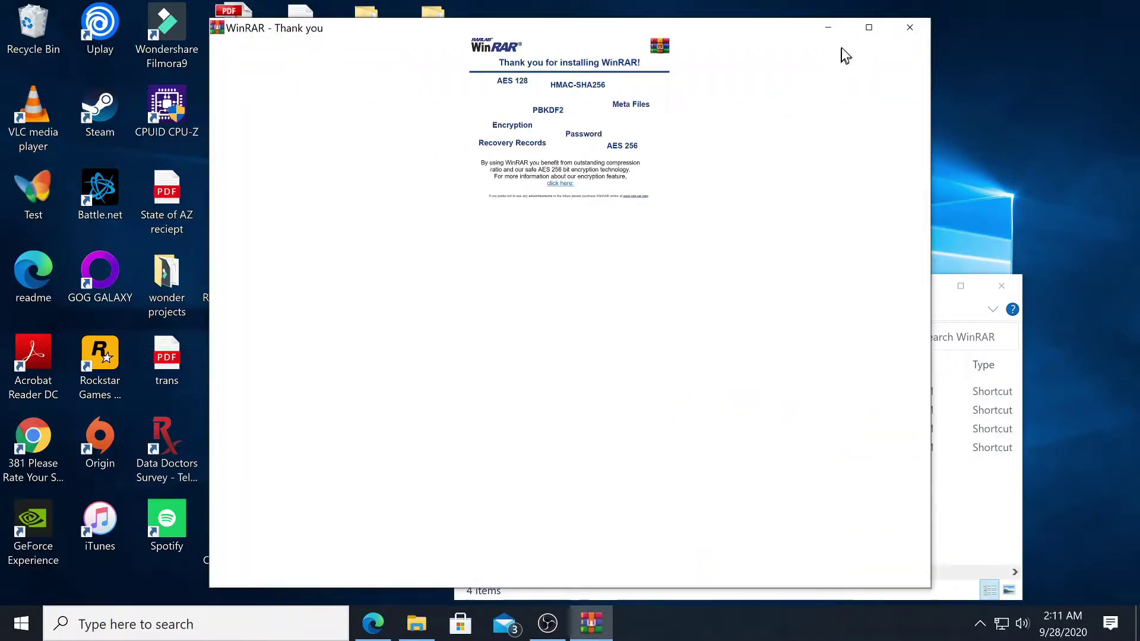
left_click(906, 29)
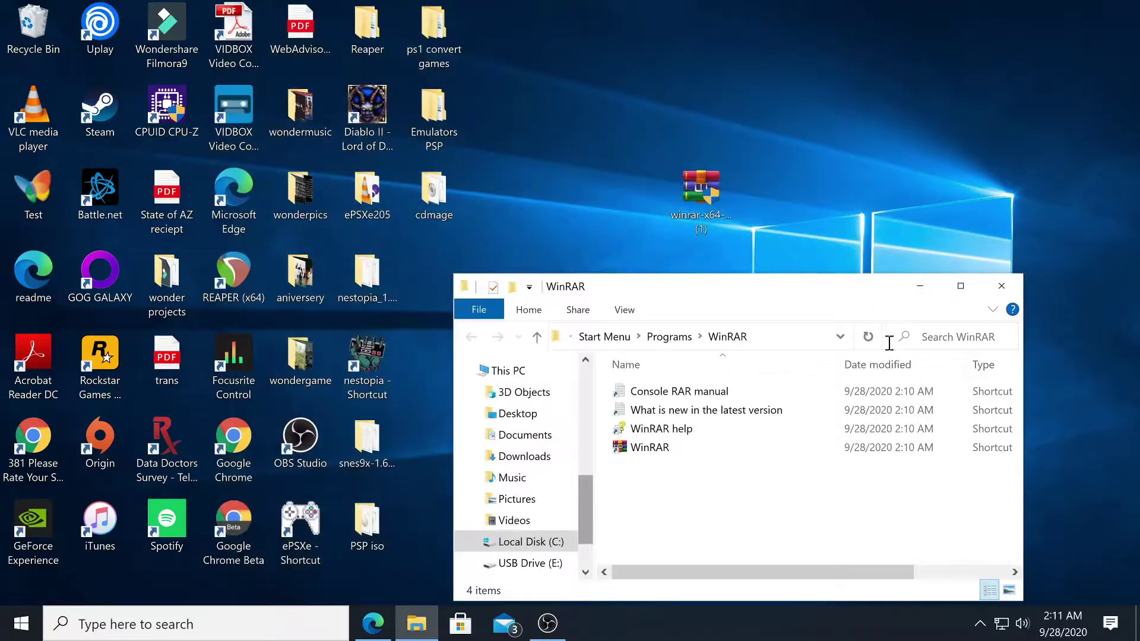
left_click(1003, 287)
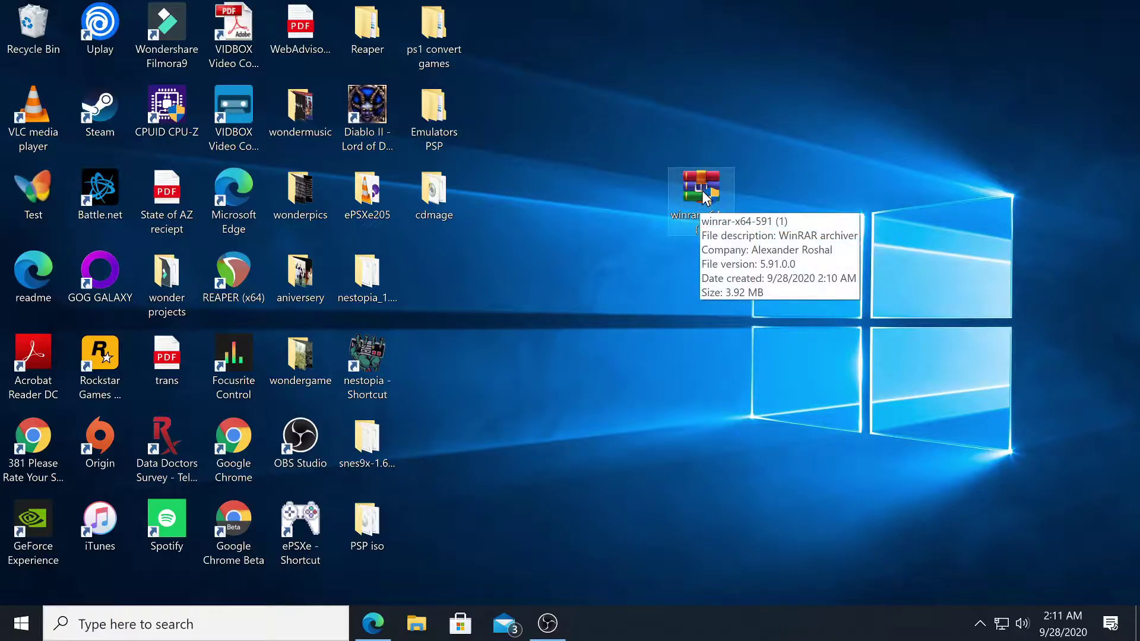
left_click_drag(702, 191, 90, 66)
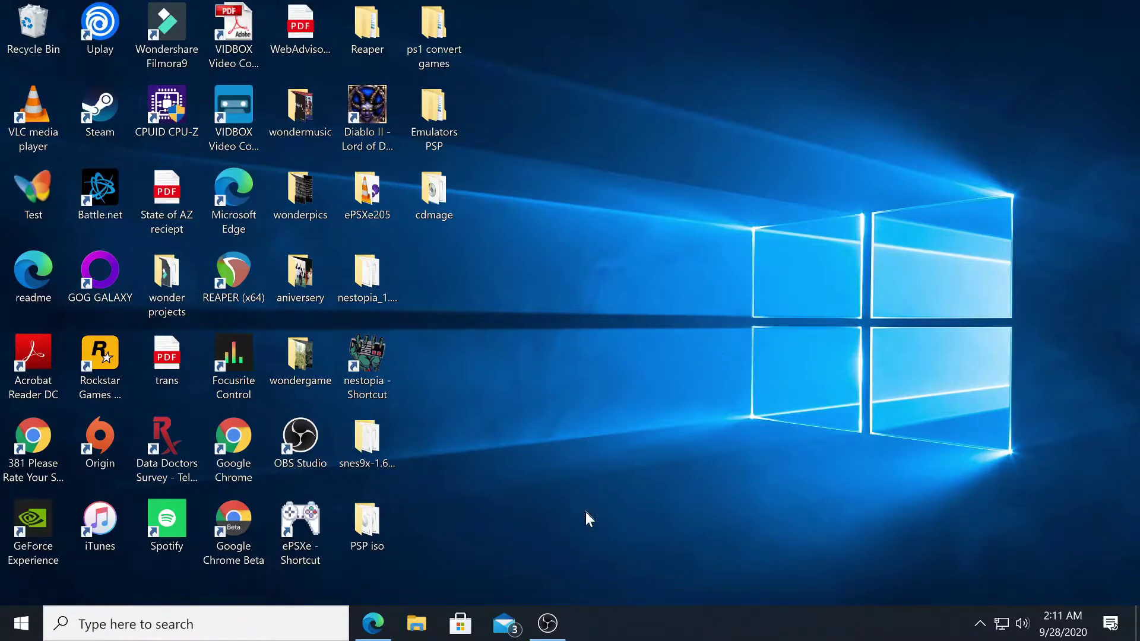
Step: Switch to Microsoft Edge, download PSX2PSP v1.4.2.rar from the MEGA page, and close that page
mouse_move(373, 623)
left_click(373, 623)
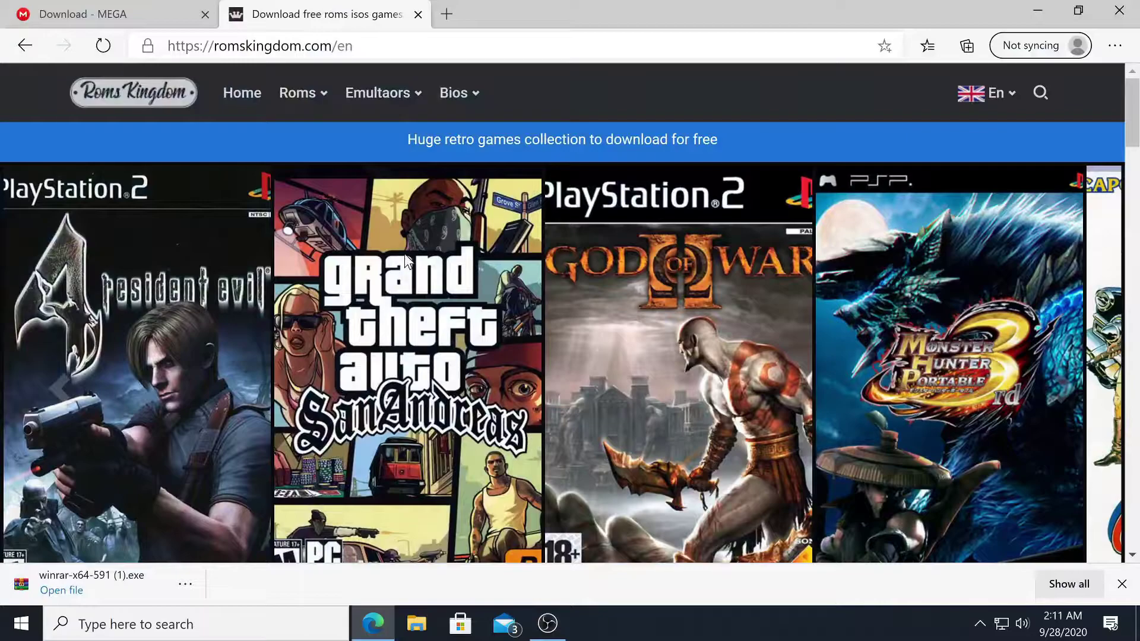
left_click(106, 13)
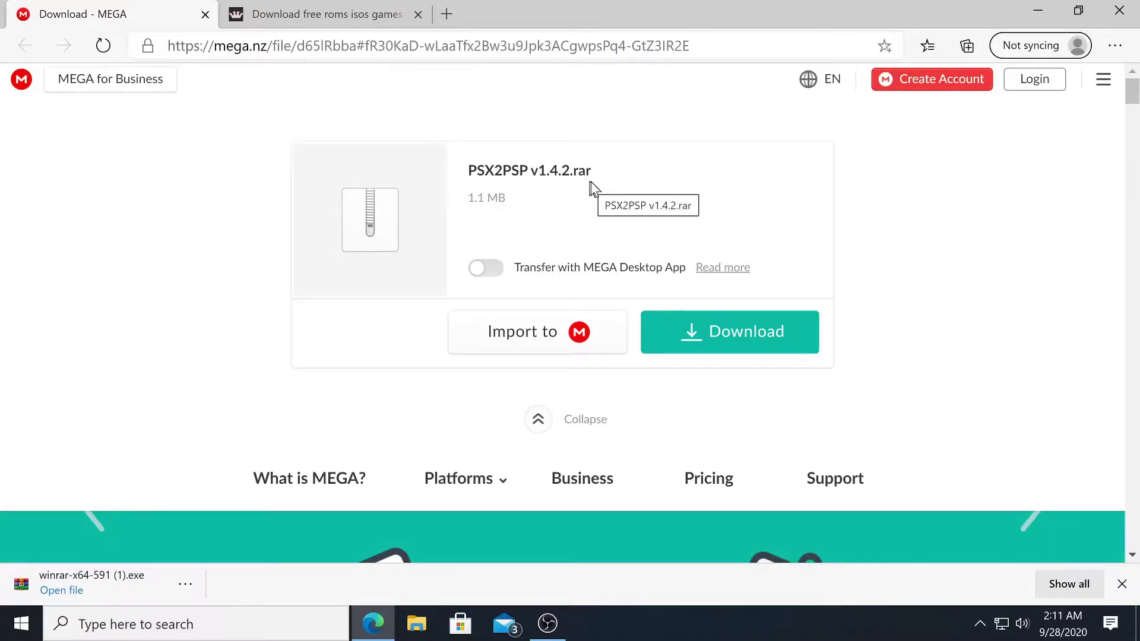
left_click(764, 336)
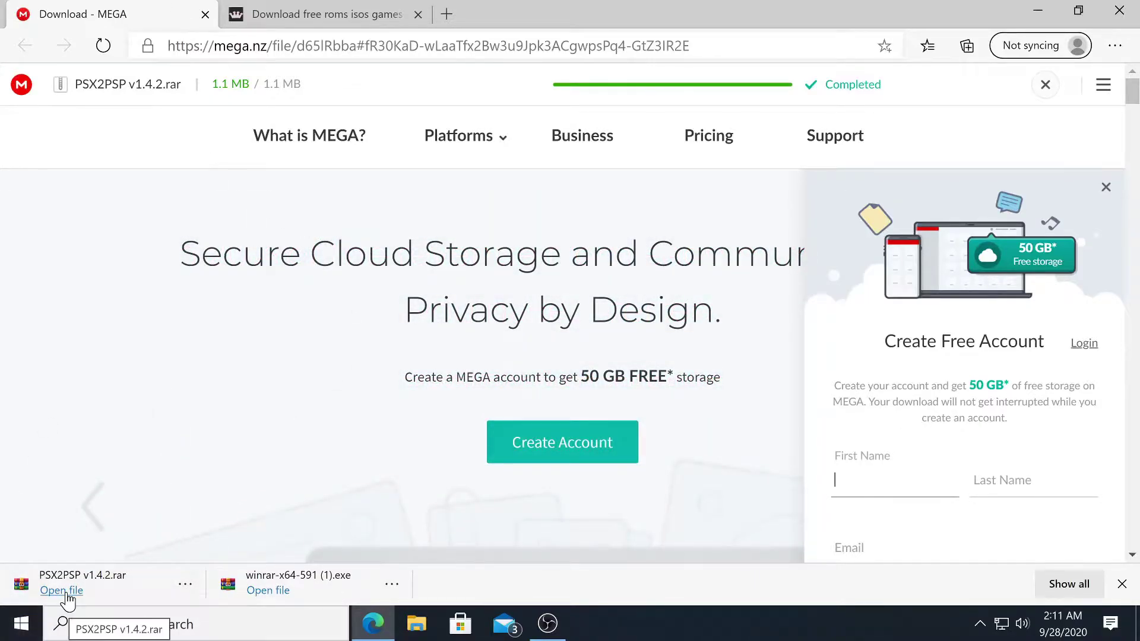
left_click(205, 14)
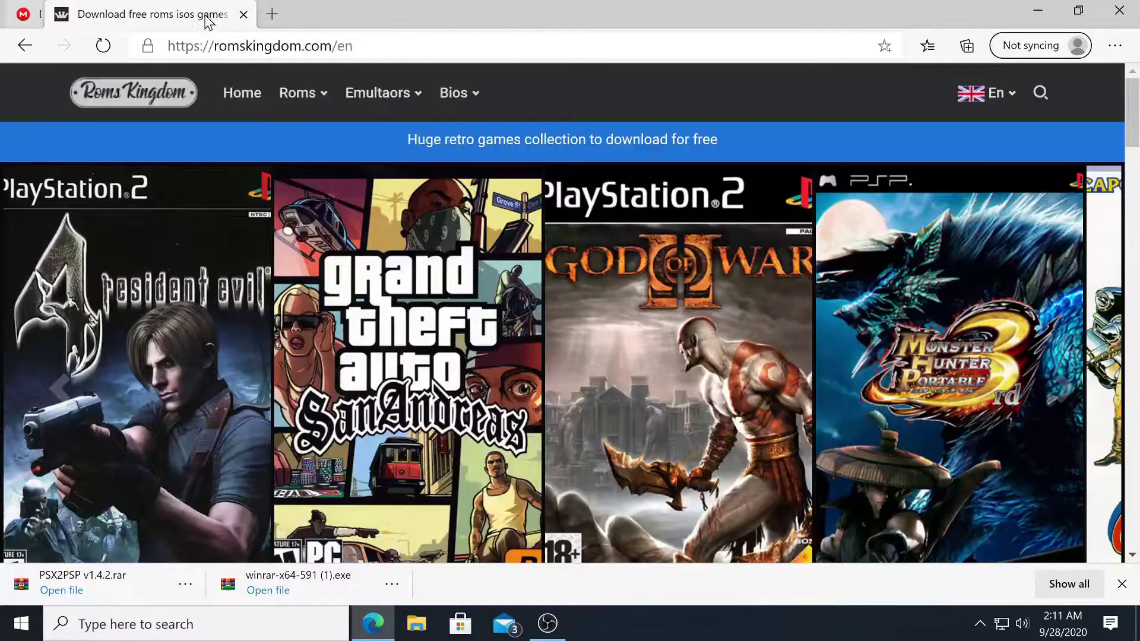
Step: Switch to File Explorer and move the PSX2PSP v1.4.2 archive from the Downloads folder to the desktop
left_click(1039, 12)
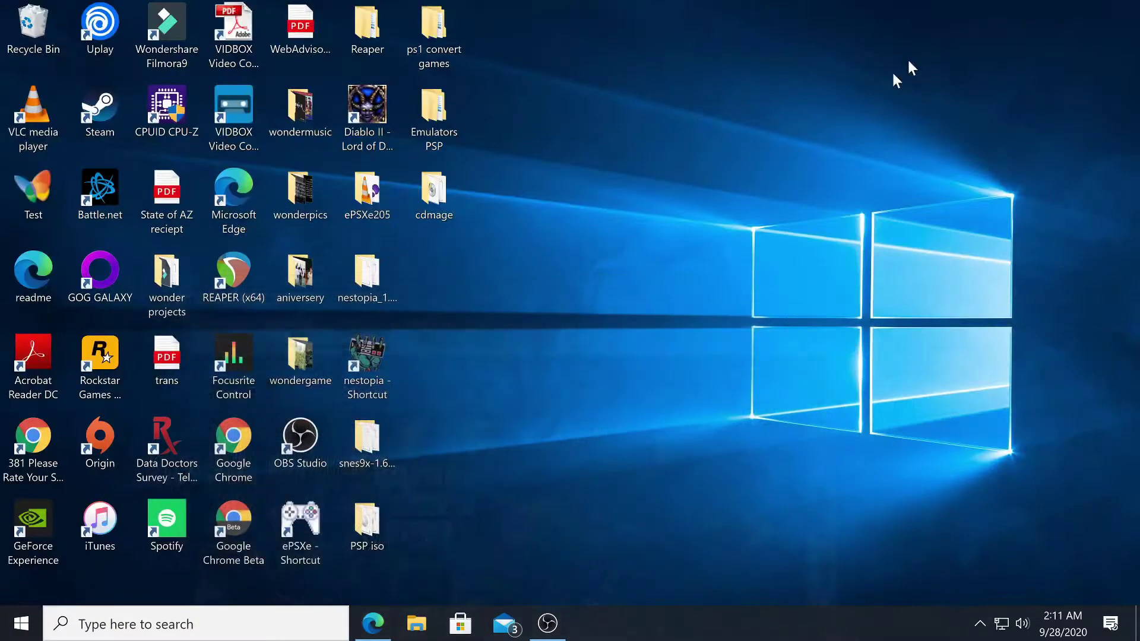
left_click(434, 636)
left_click(536, 422)
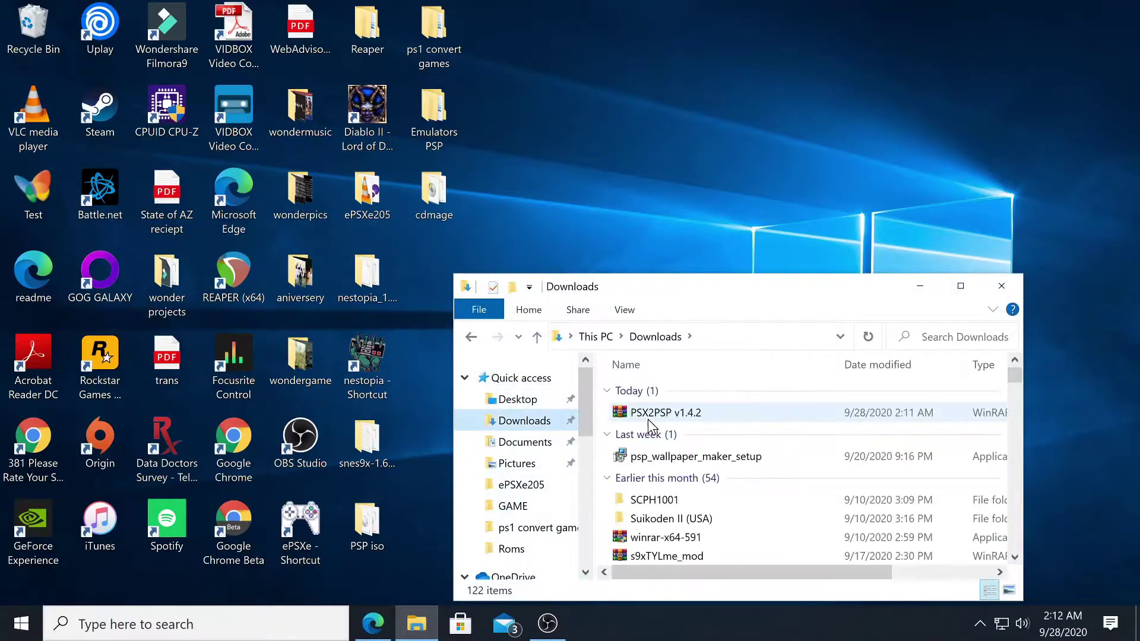
left_click_drag(648, 419, 736, 137)
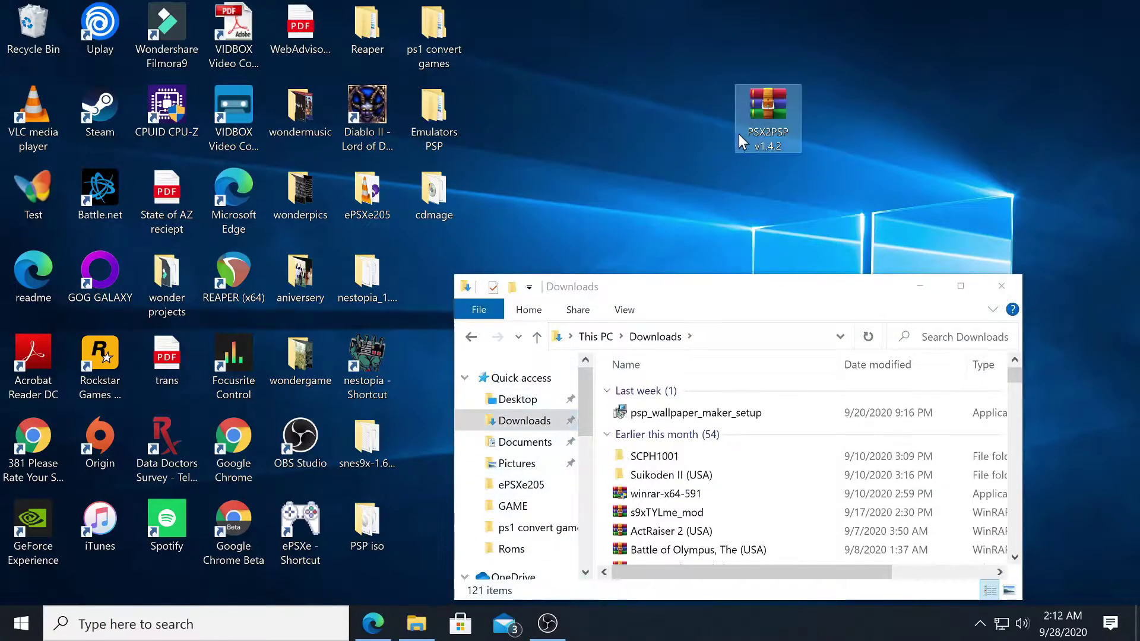
left_click(961, 286)
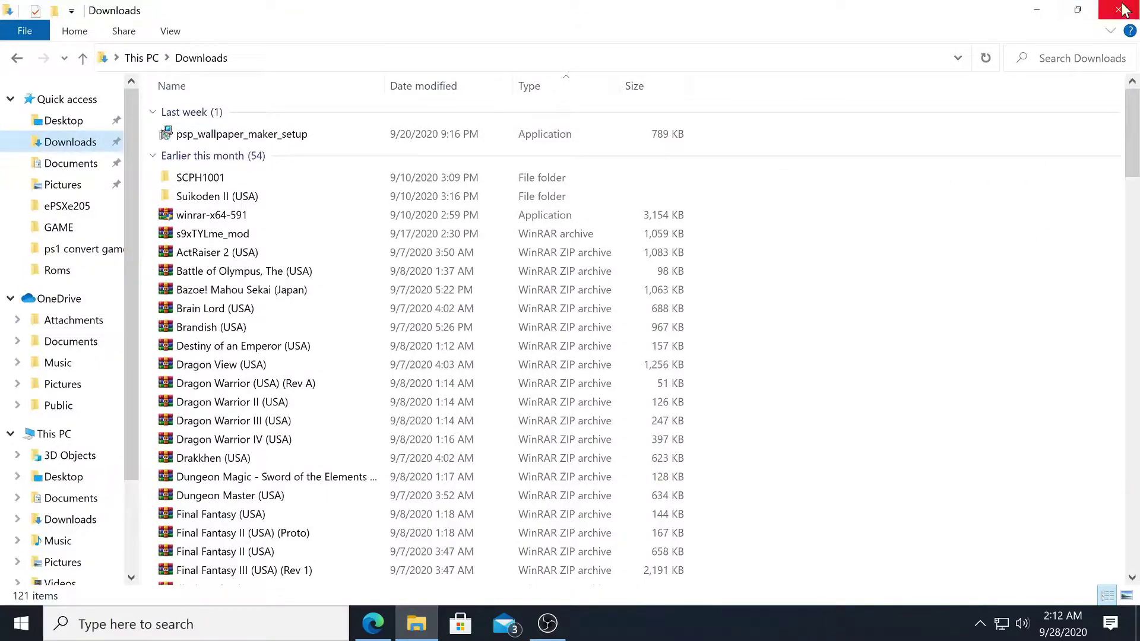
left_click(1122, 10)
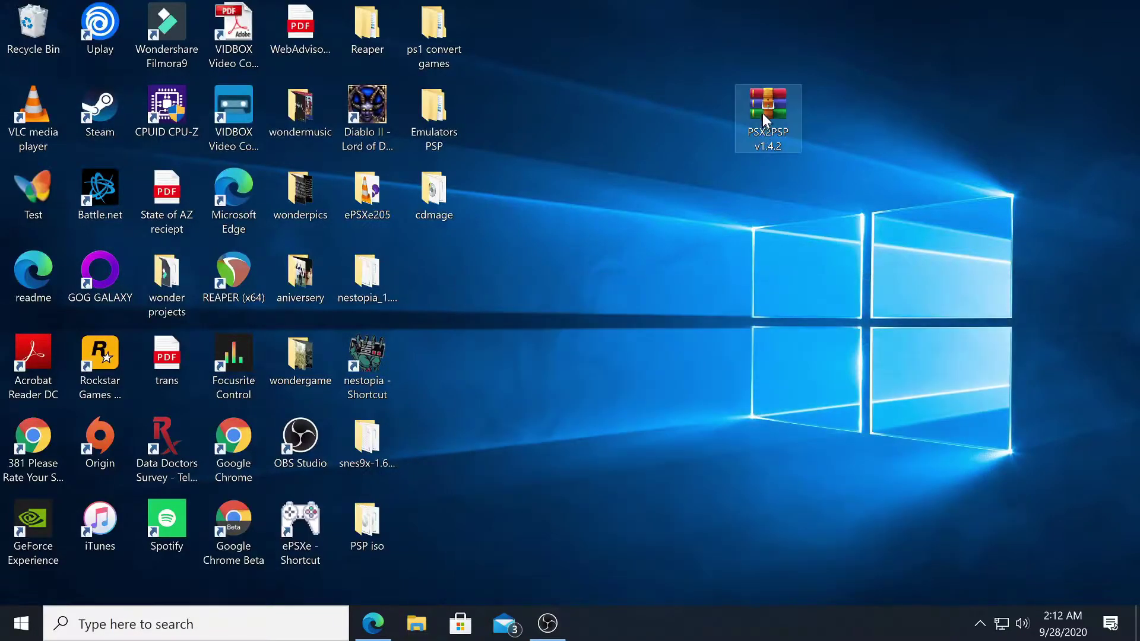
Step: Extract the PSX2PSP v1.4.2 archive directly onto the desktop and open the extracted folder
right_click(766, 108)
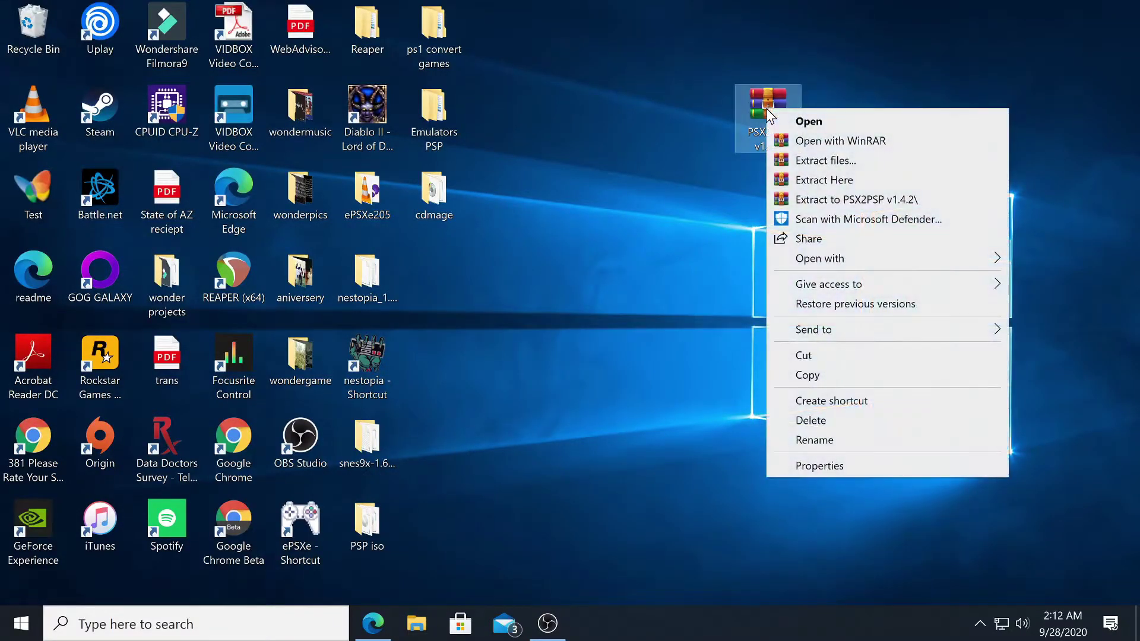
left_click(818, 181)
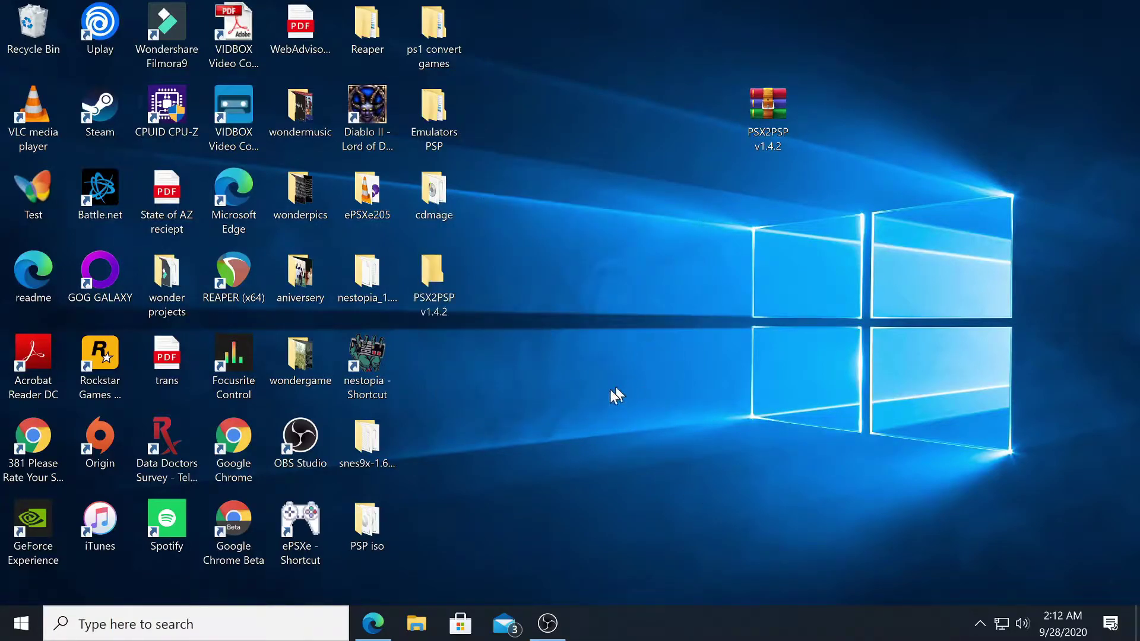
double_click(435, 279)
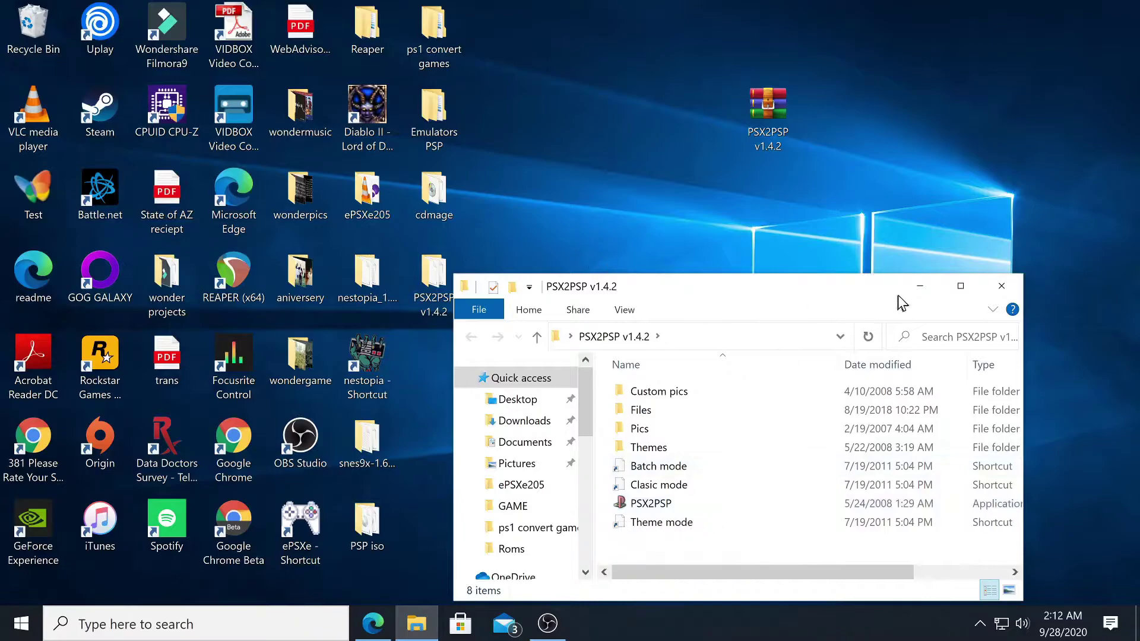
Step: Close the PSX2PSP v1.4.2 folder window and move the PSX2PSP v1.4.2 archive to the Recycle Bin
left_click(1002, 286)
left_click_drag(772, 101, 29, 35)
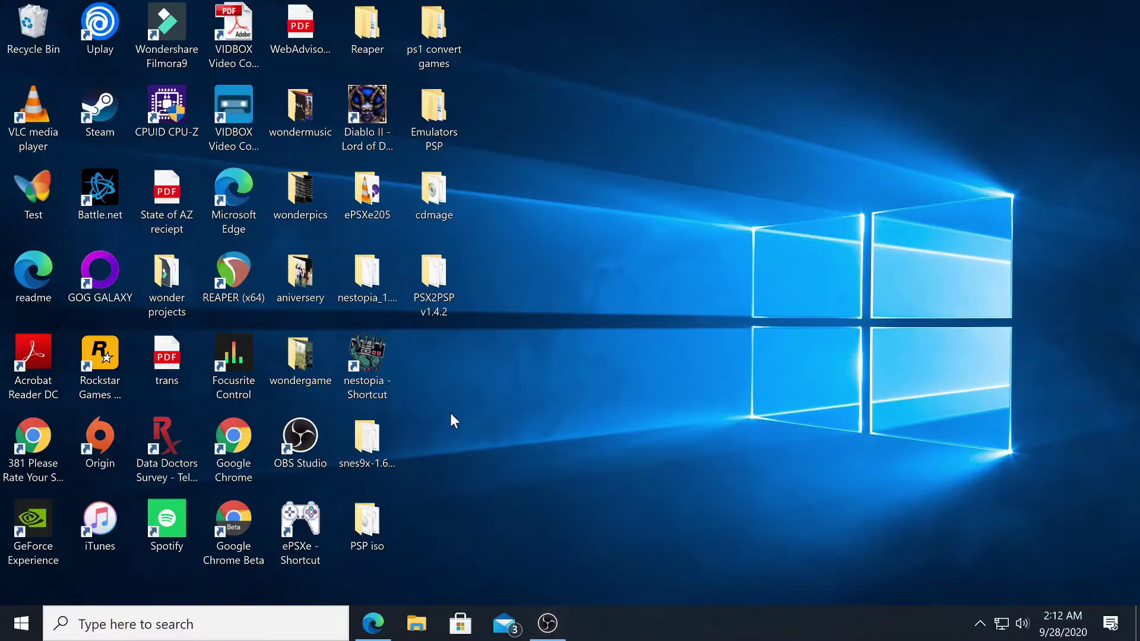
Step: Switch to Microsoft Edge and open the PlayStation category from the Roms Kingdom list of all ROMs, dismissing the downloads bar
left_click(374, 624)
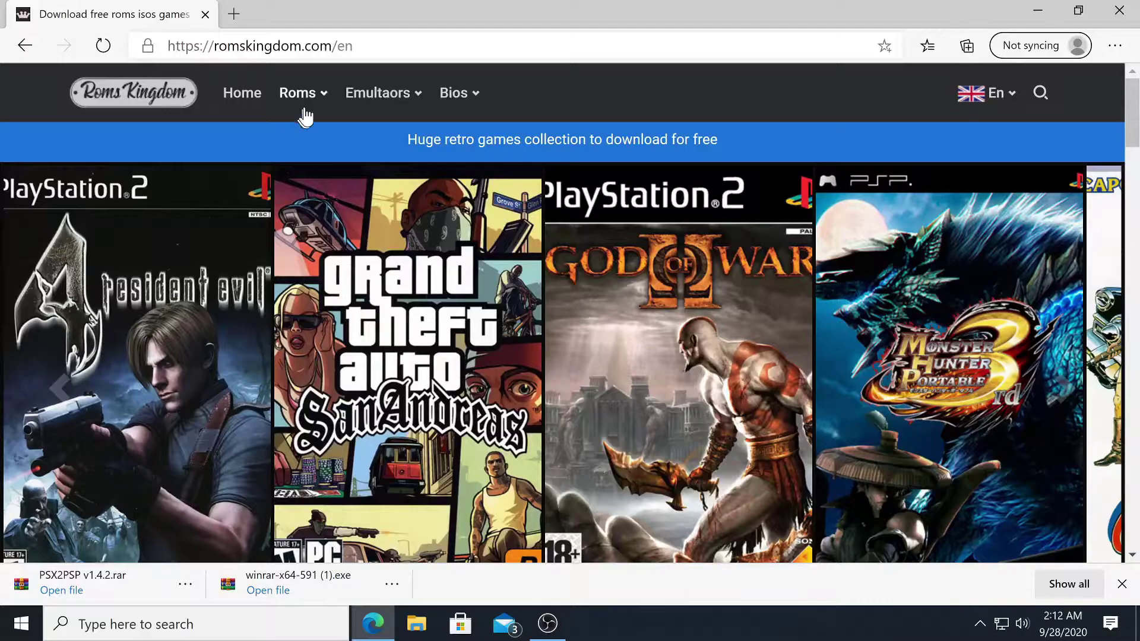
mouse_move(318, 102)
left_click(315, 297)
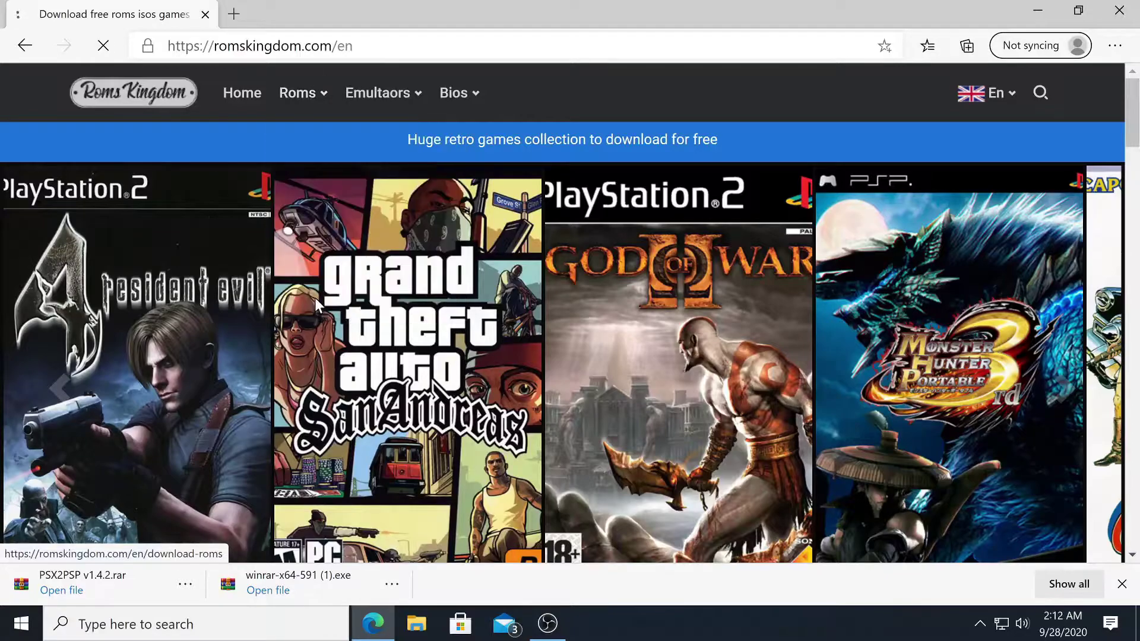
scroll(431, 380, "down", 5)
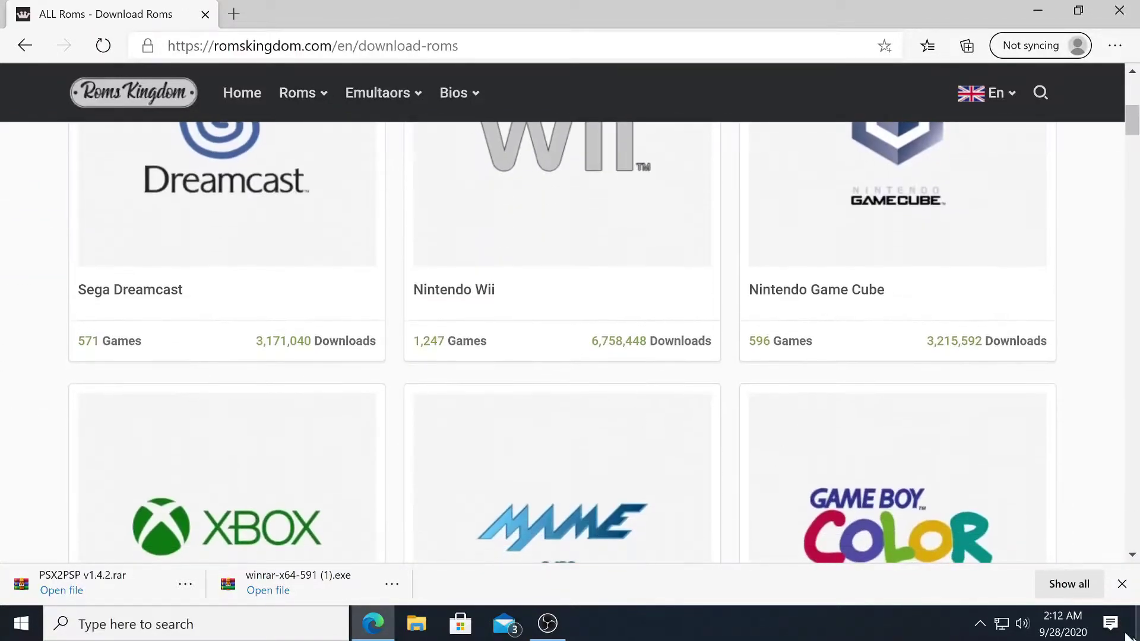
left_click(1121, 583)
scroll(680, 530, "down", 7)
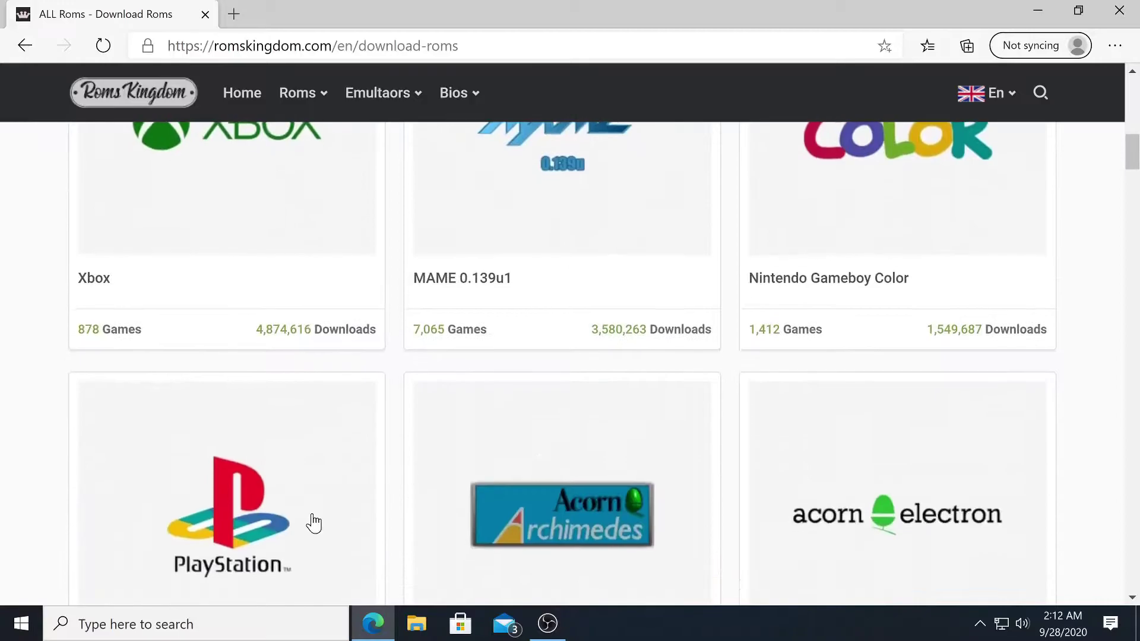
left_click(288, 523)
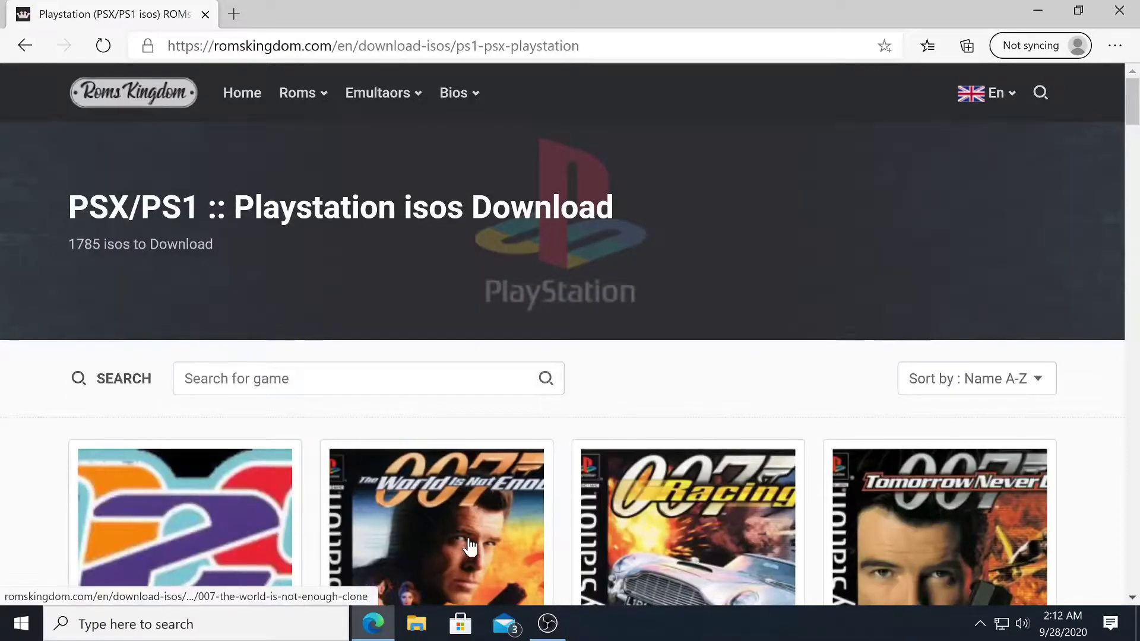
Step: Search the PlayStation ISO list for "final fantasy"
scroll(471, 546, "down", 3)
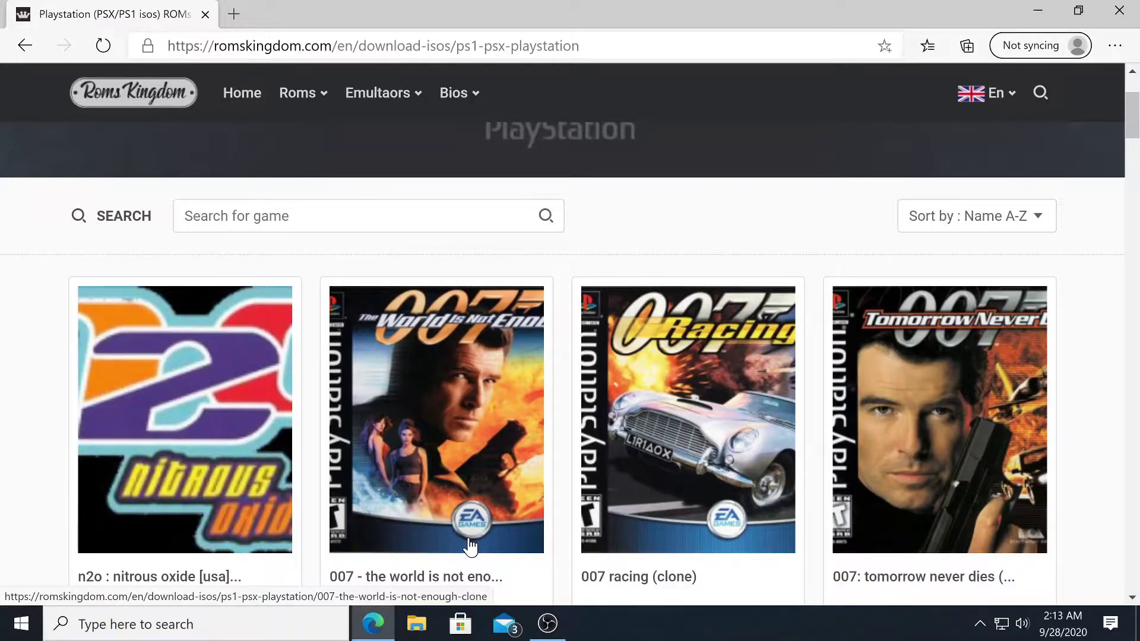
left_click(315, 226)
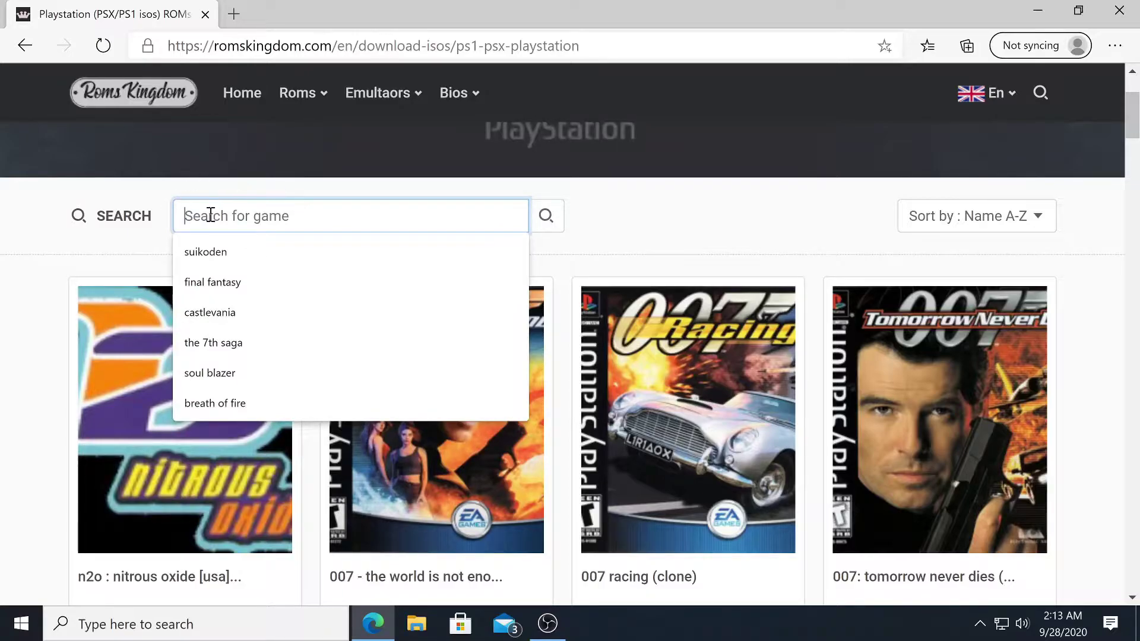
left_click(217, 285)
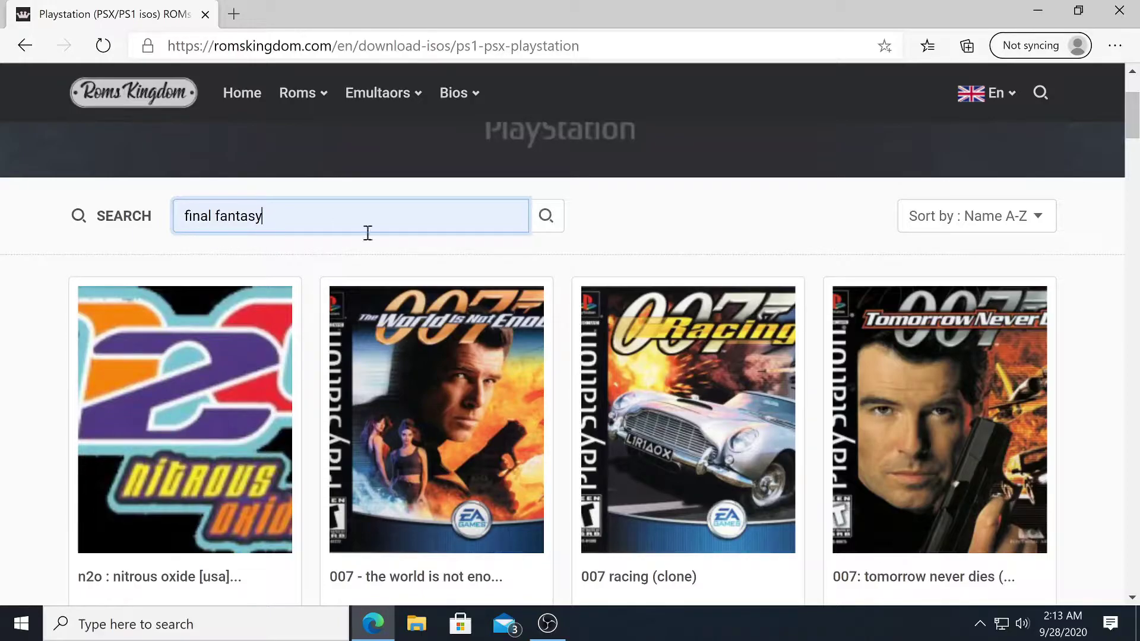
left_click(558, 218)
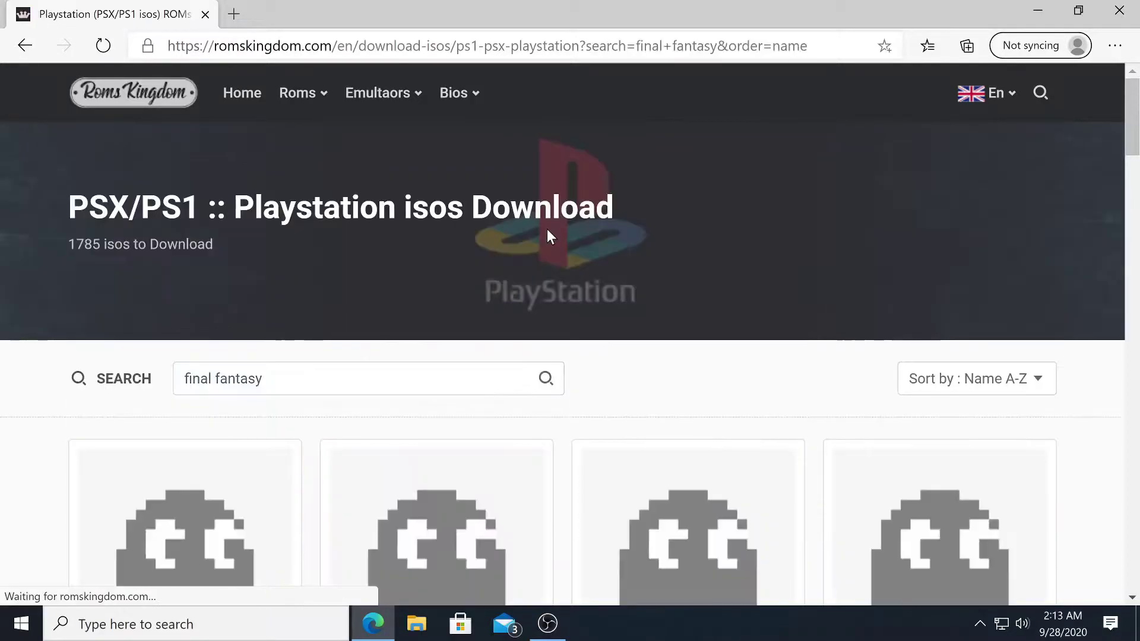
Step: Look through the Final Fantasy results, check the file version of the first Final Fantasy Origins entry, and return to the results
scroll(530, 368, "down", 8)
scroll(530, 374, "down", 20)
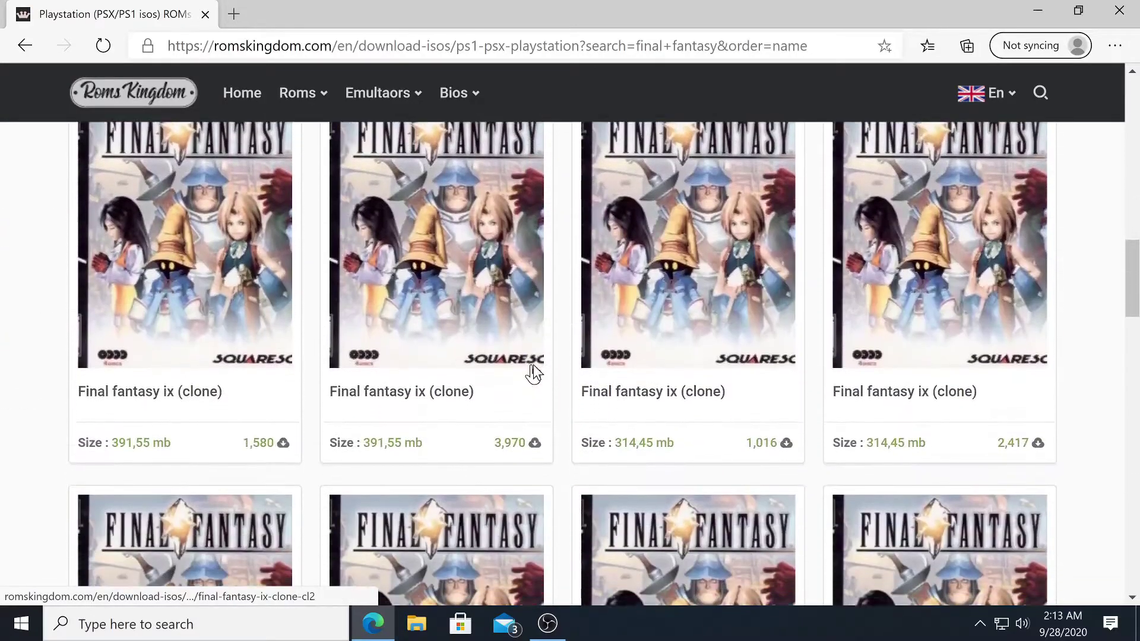
scroll(537, 373, "down", 15)
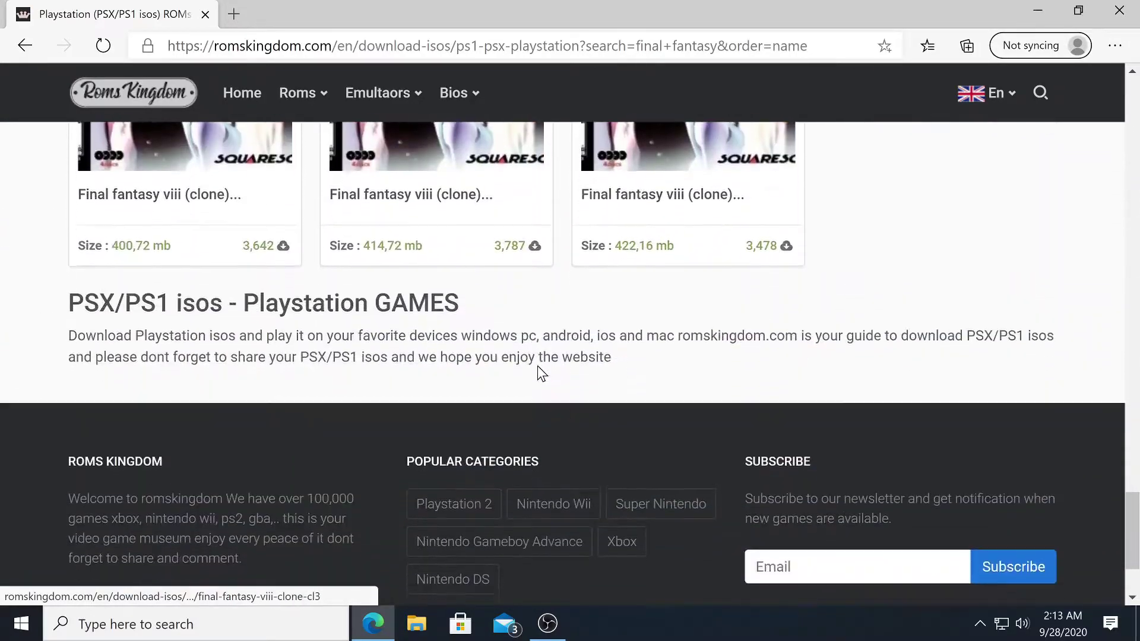
scroll(537, 368, "up", 18)
scroll(573, 325, "up", 1)
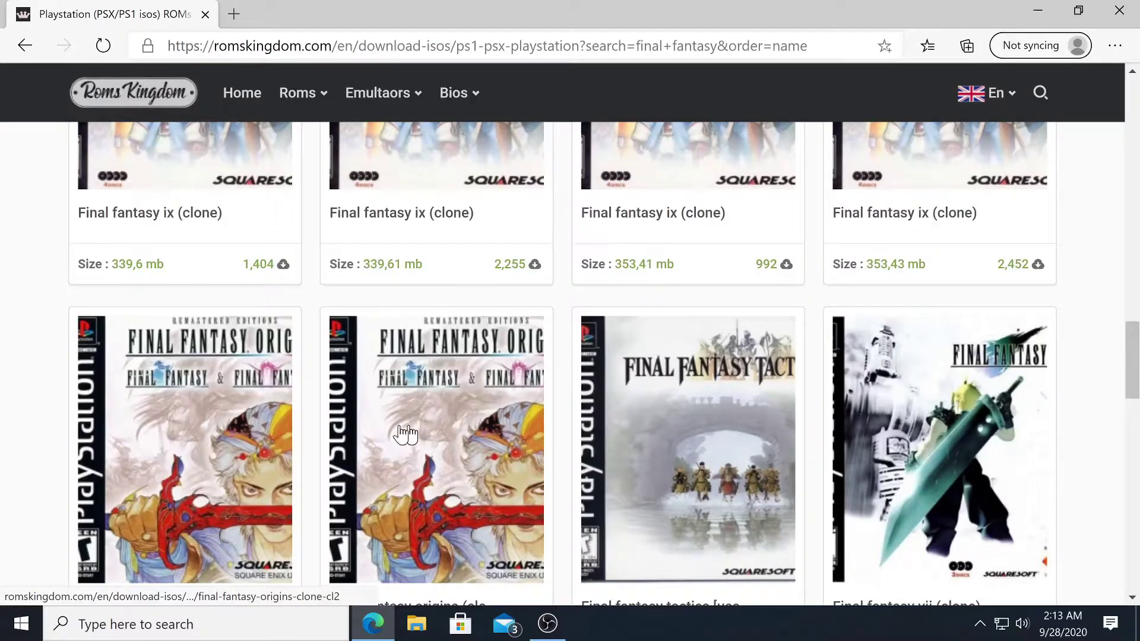
scroll(429, 444, "down", 3)
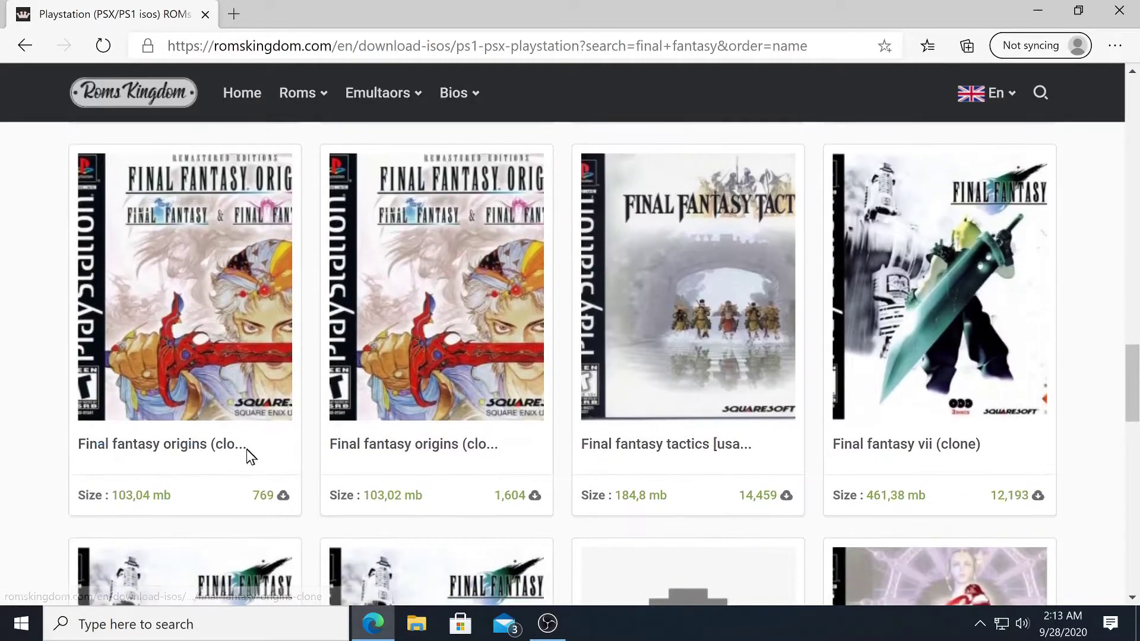
left_click(209, 309)
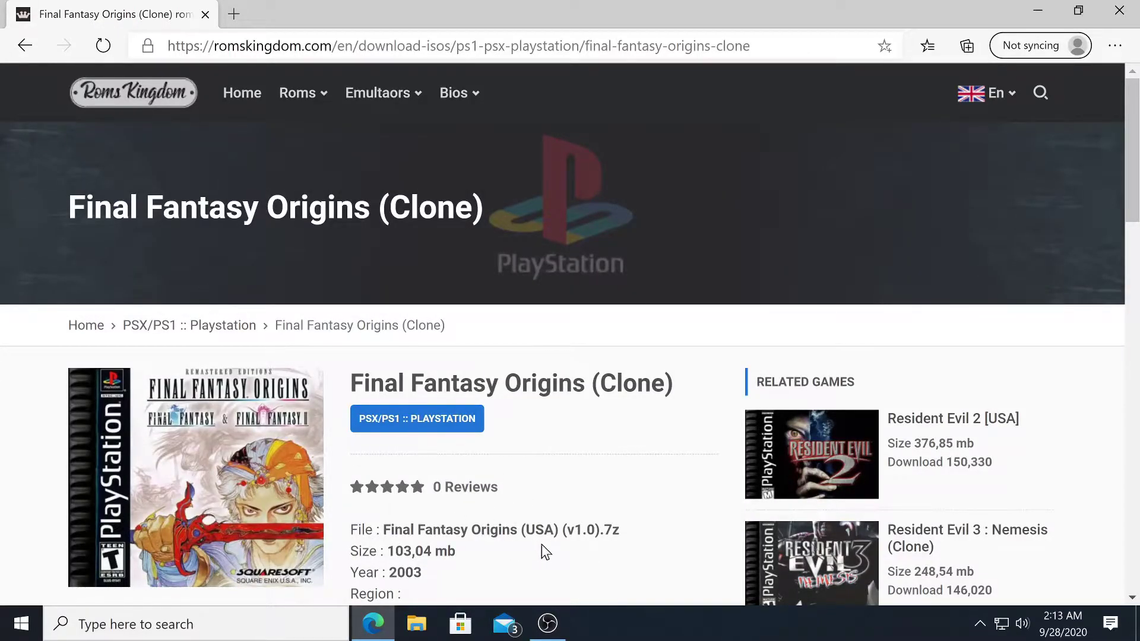
left_click(24, 45)
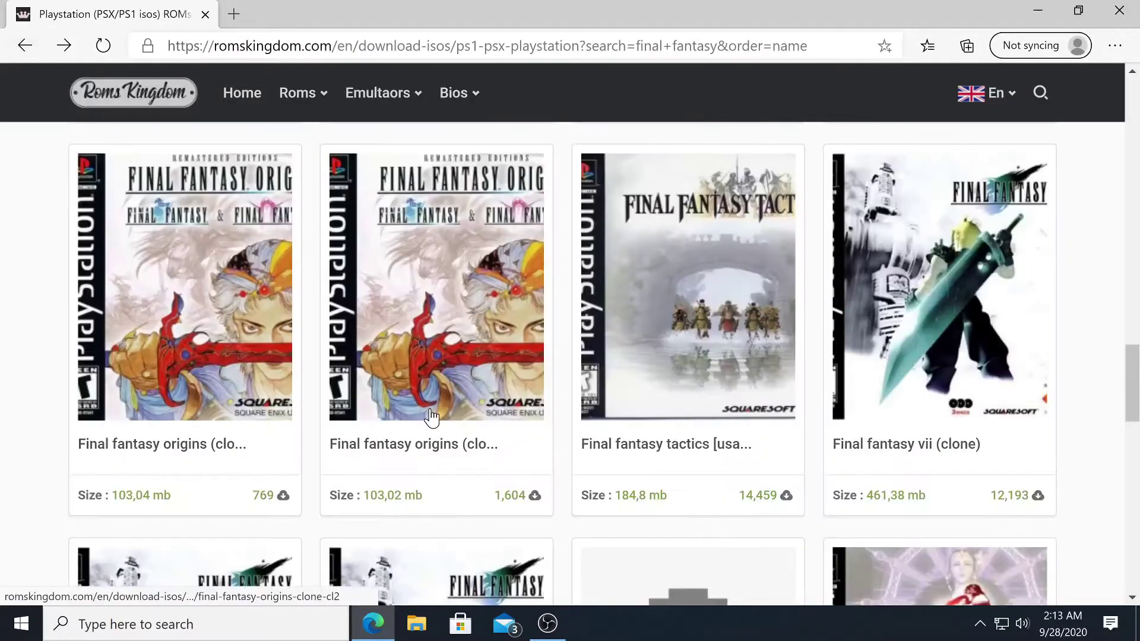
Step: Download Final Fantasy Origins (USA) (v1.1).7z from the second Final Fantasy Origins entry and minimize the browser
left_click(439, 362)
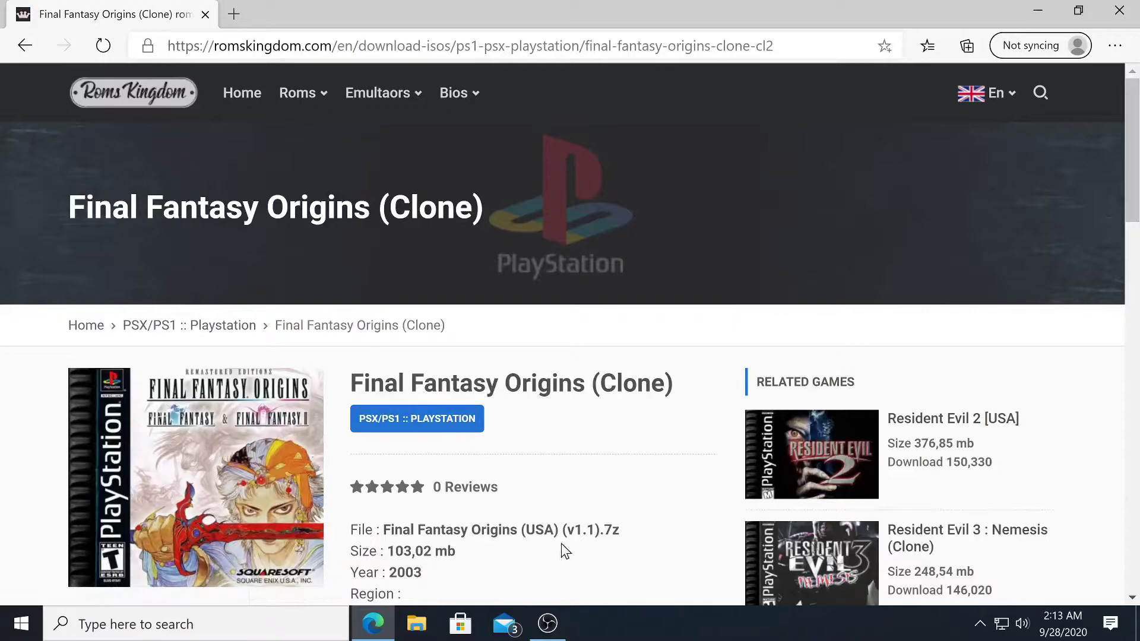
scroll(534, 490, "down", 4)
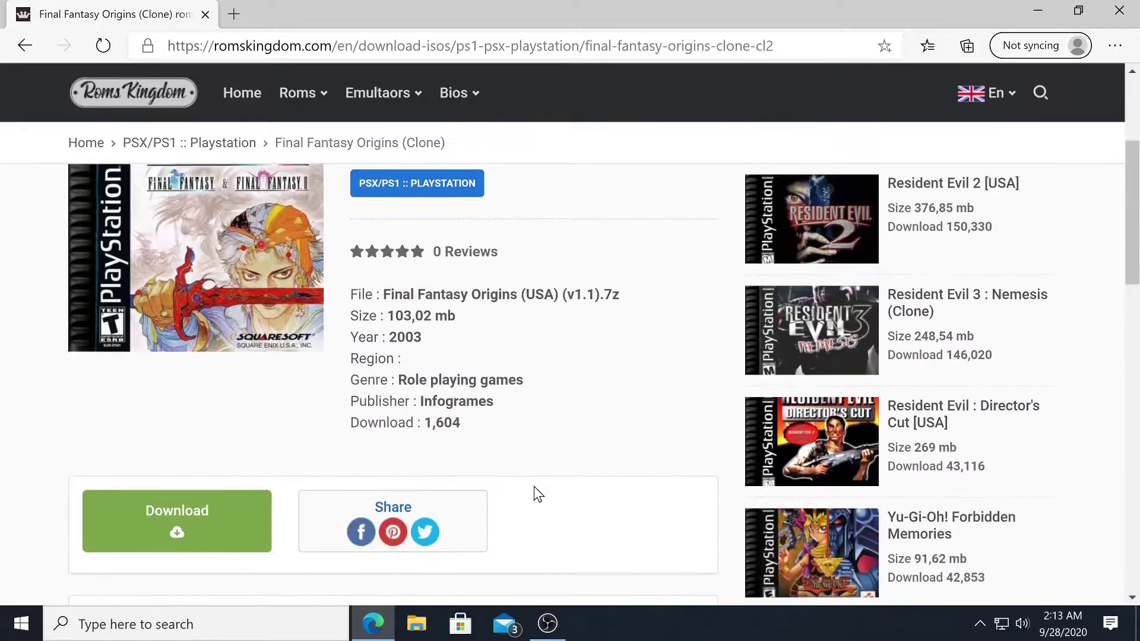
left_click(195, 521)
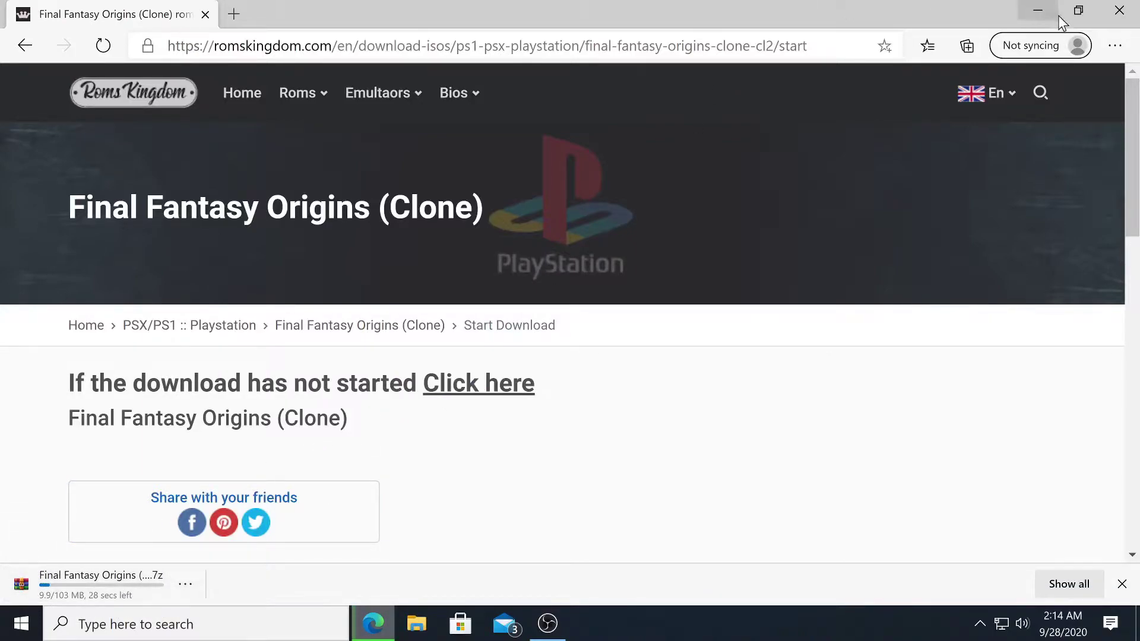
left_click(1031, 9)
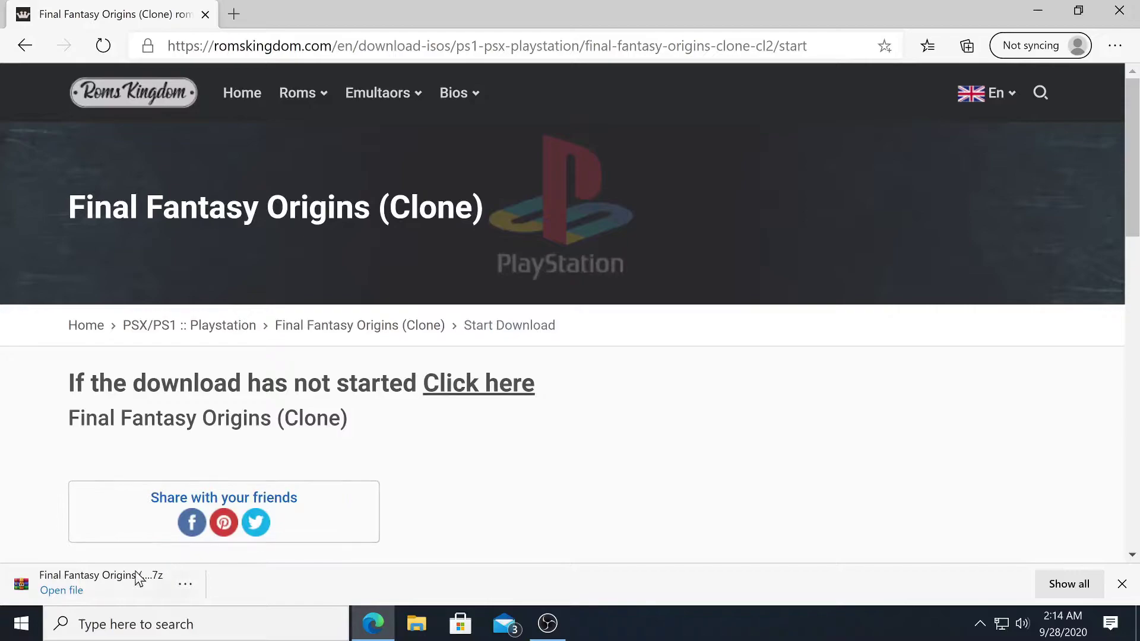
left_click(1037, 12)
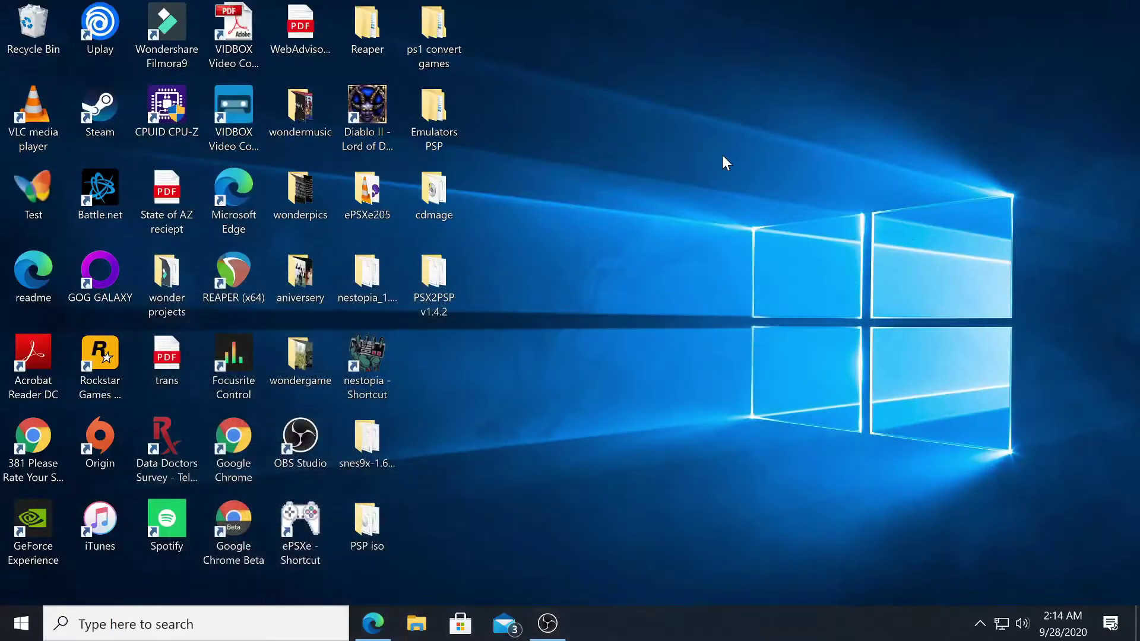
Step: Switch to File Explorer, move the Final Fantasy Origins (USA) (v1.1) archive from Downloads to the desktop, and close the window
left_click(416, 624)
left_click(524, 421)
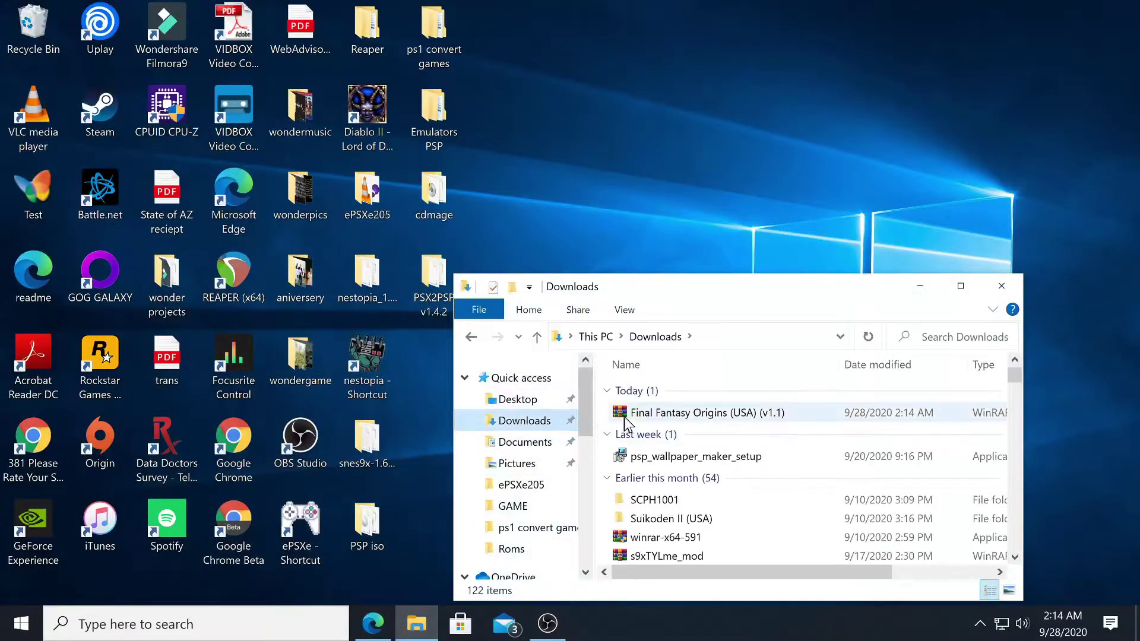
left_click_drag(682, 413, 770, 150)
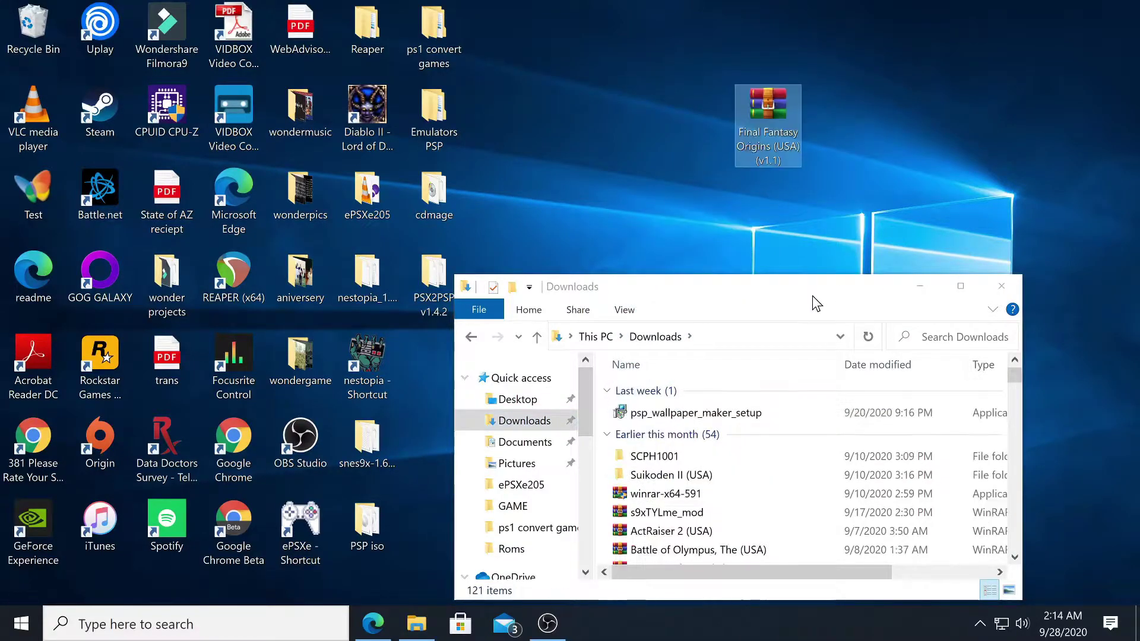
left_click(1002, 286)
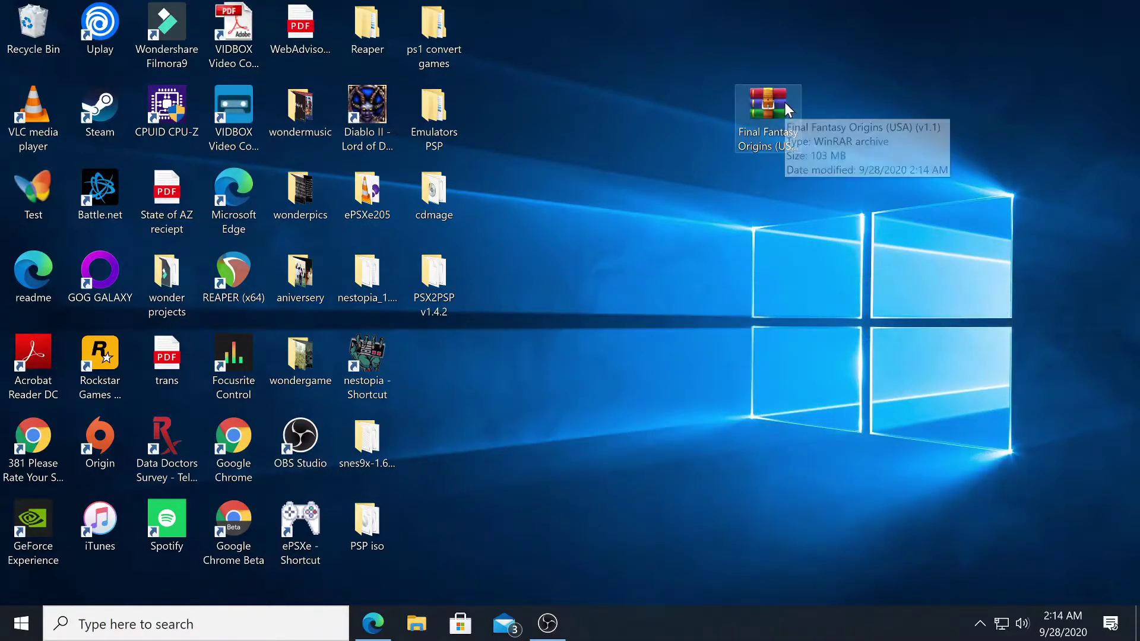
Step: Extract the Final Fantasy Origins (USA) (v1.1) archive onto the desktop, set the CUE file apart, and move the archive to the Recycle Bin
right_click(785, 102)
left_click(843, 174)
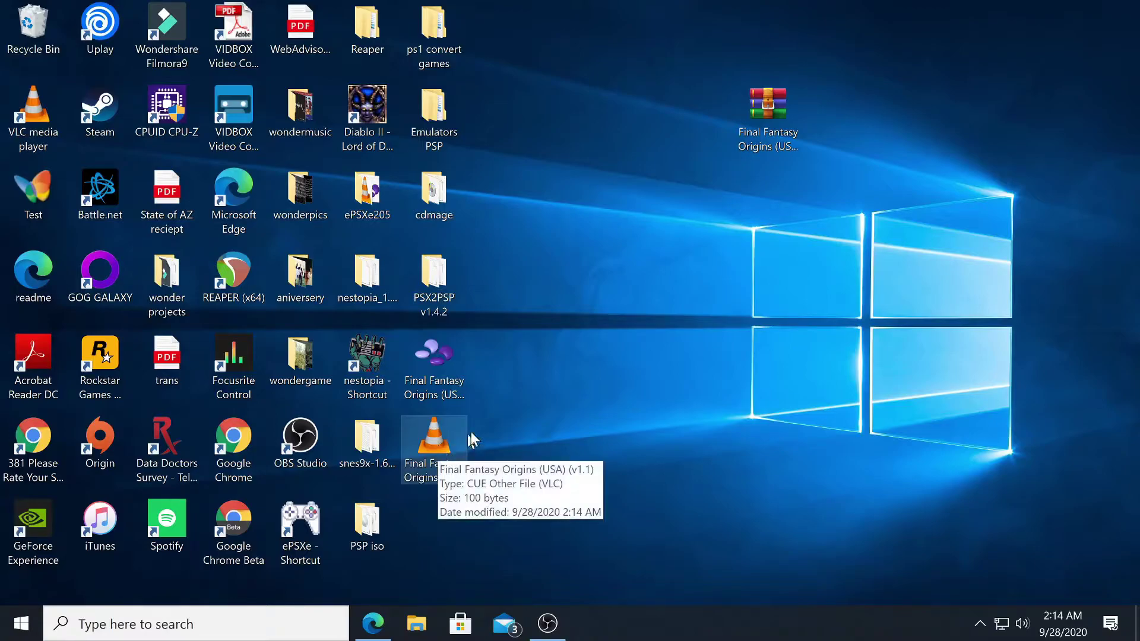
left_click_drag(437, 441, 434, 515)
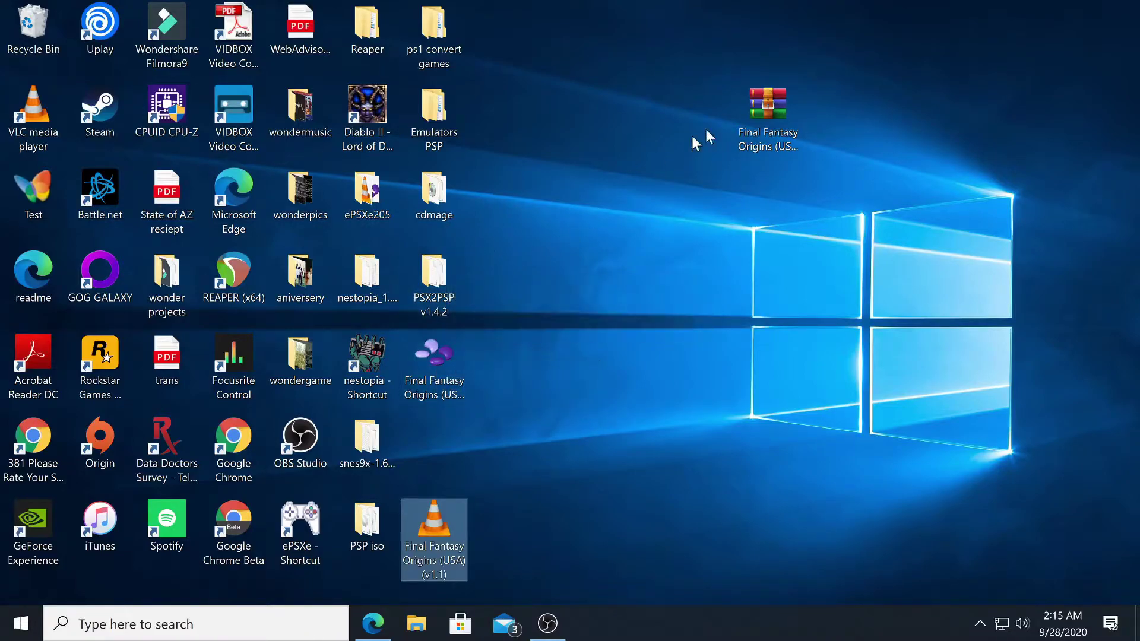
left_click_drag(766, 112, 33, 27)
Step: Launch the PSX2PSP application from its desktop folder in Clasic mode and close the folder window
double_click(437, 279)
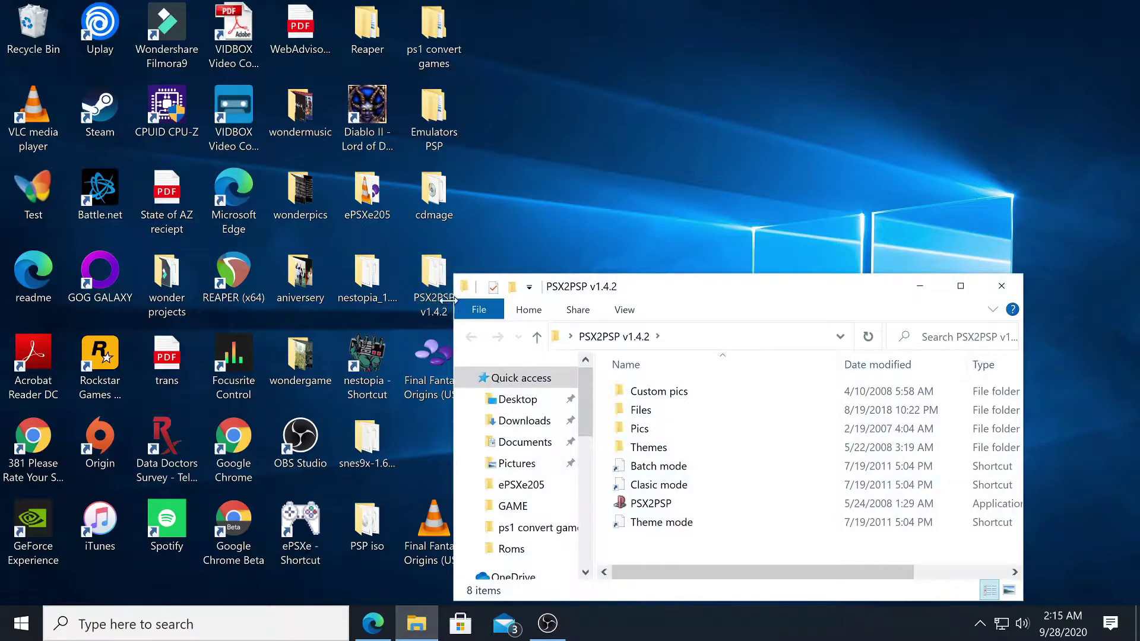
double_click(634, 505)
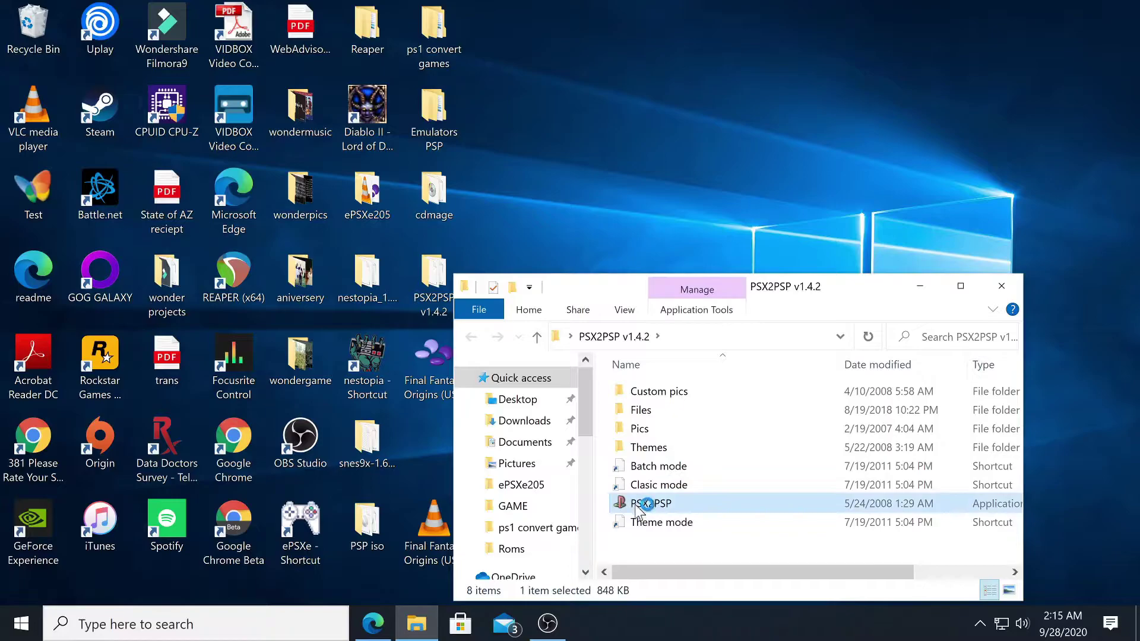
left_click(1002, 285)
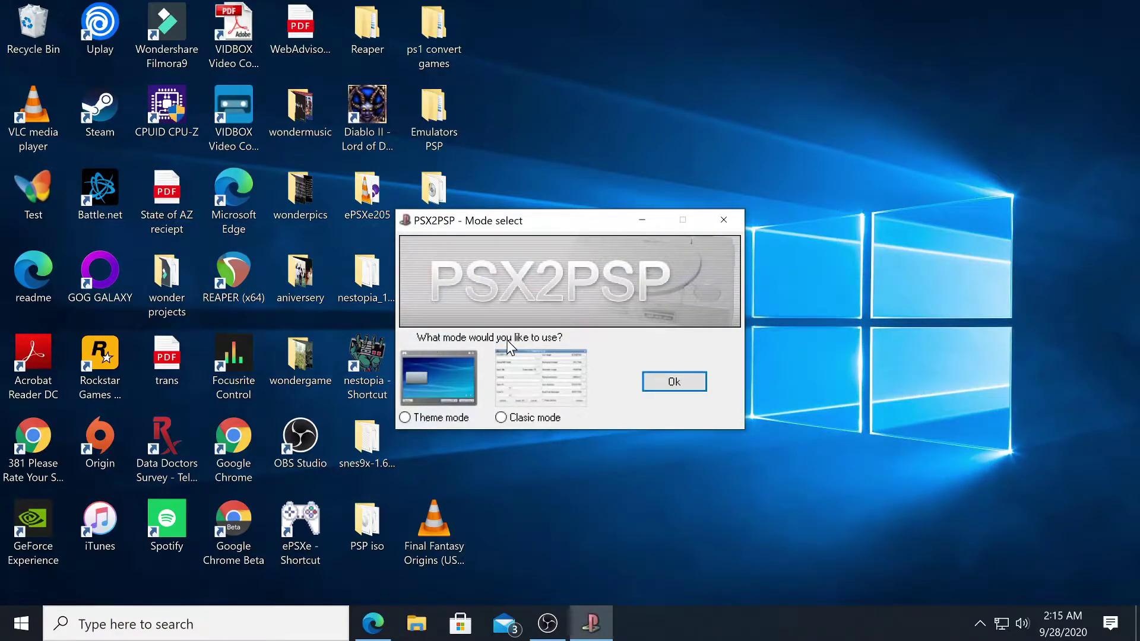
left_click(501, 417)
left_click(677, 386)
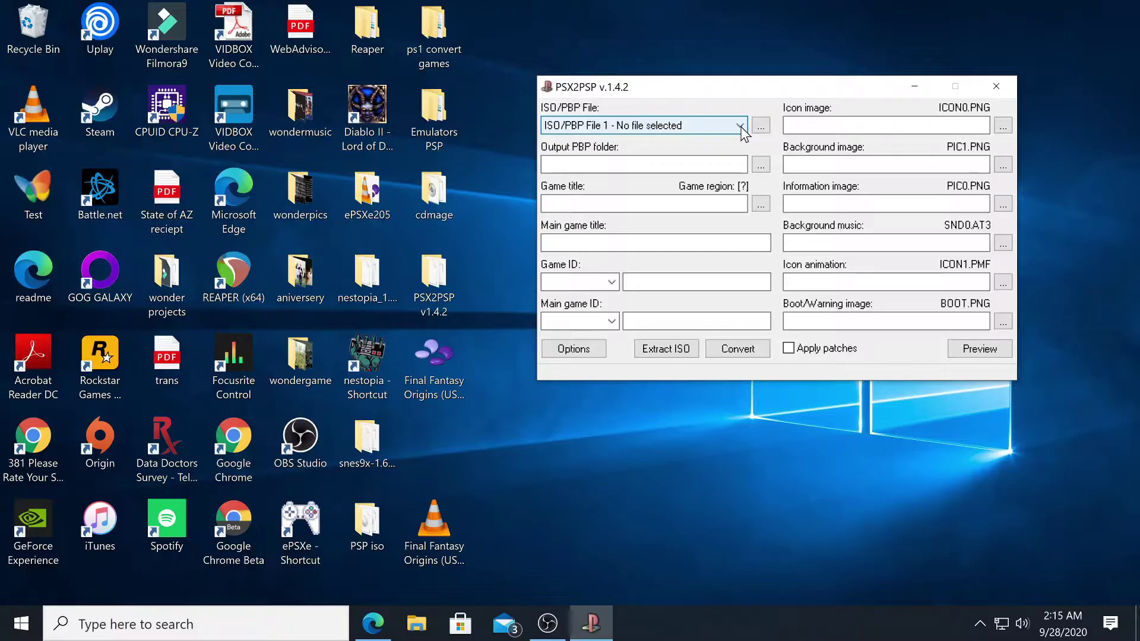
Step: Load the Final Fantasy Origins (USA) (v1.1) BIN file from the desktop as ISO/PBP File 1
left_click(740, 126)
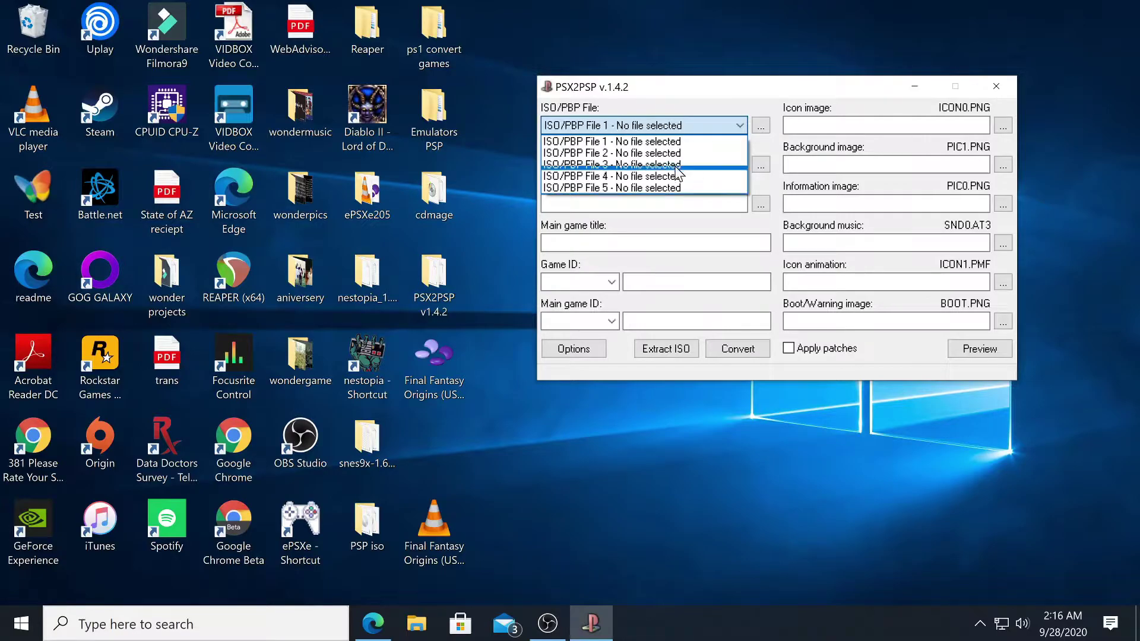
left_click(740, 126)
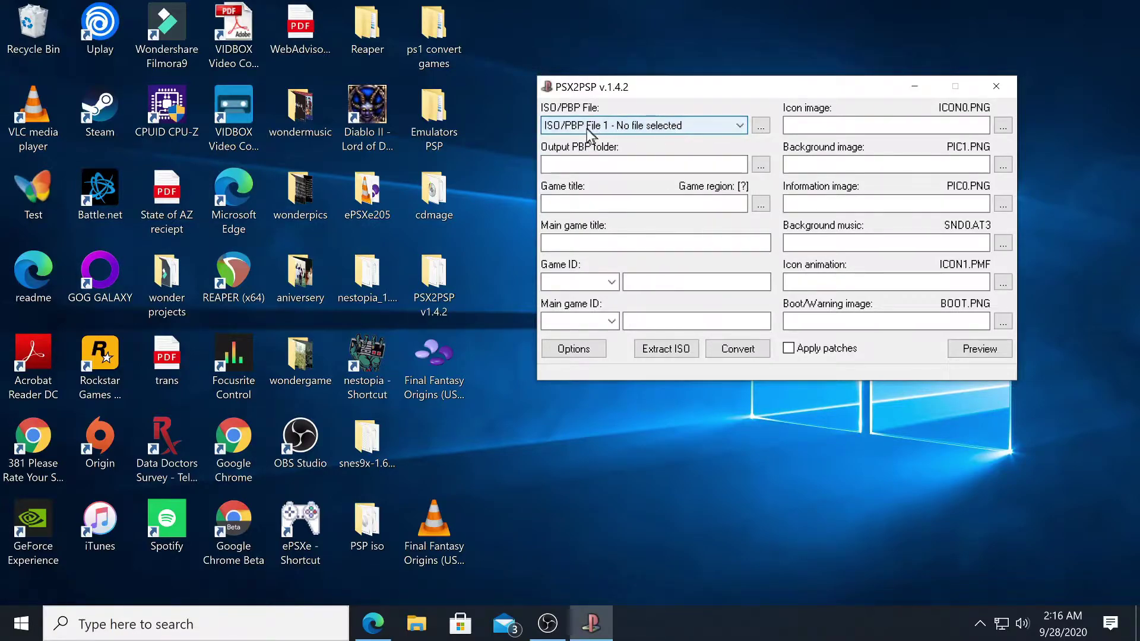
left_click(764, 130)
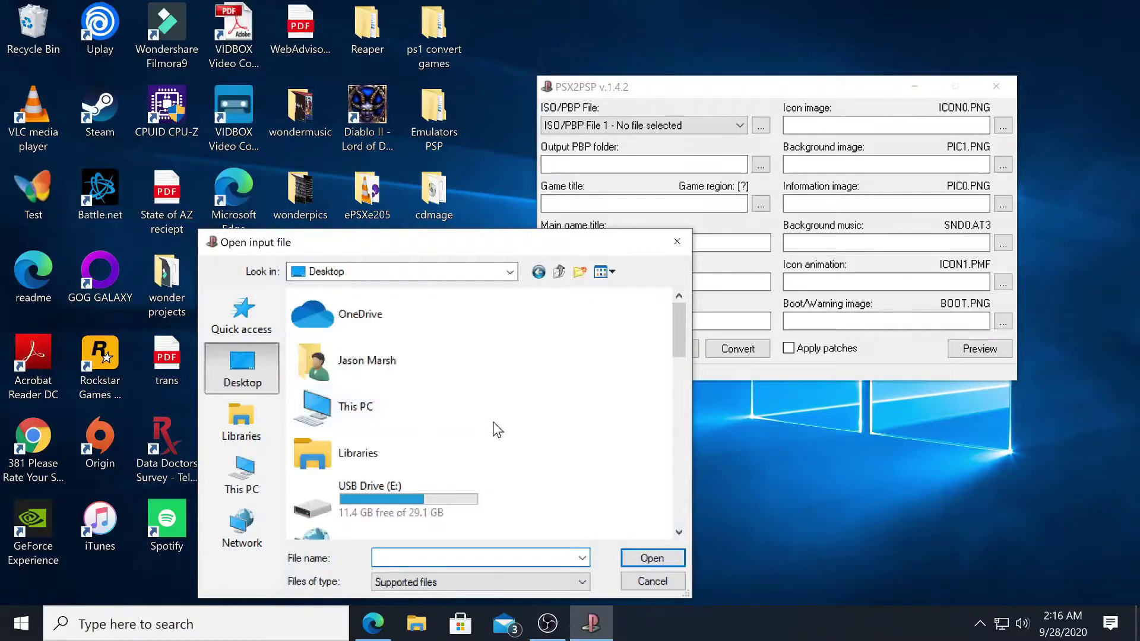
scroll(497, 428, "down", 8)
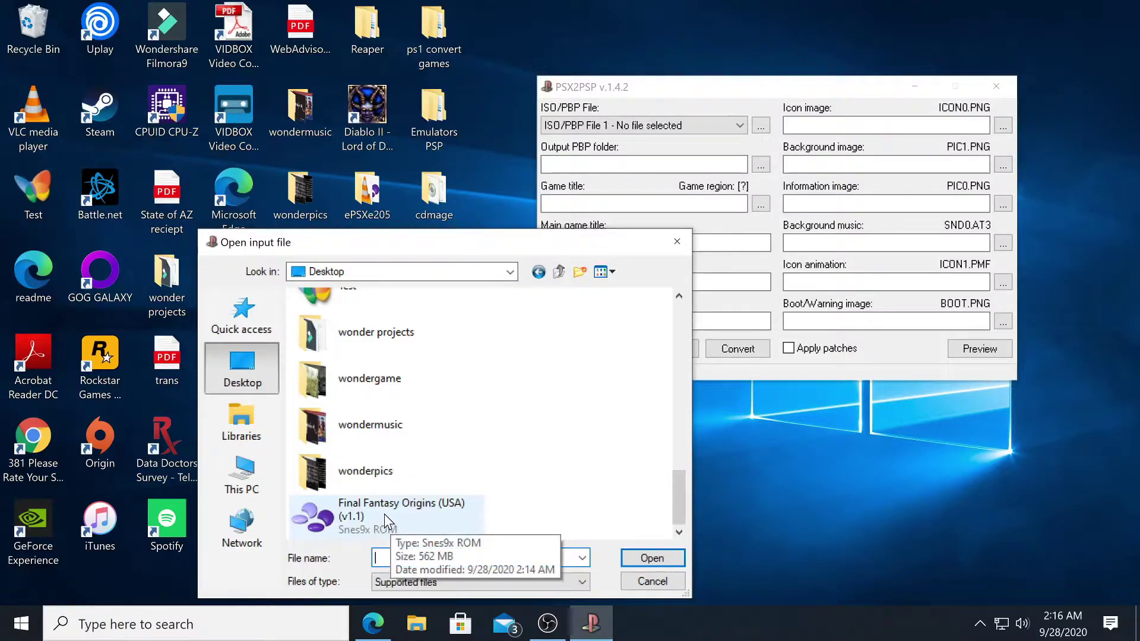
left_click(359, 521)
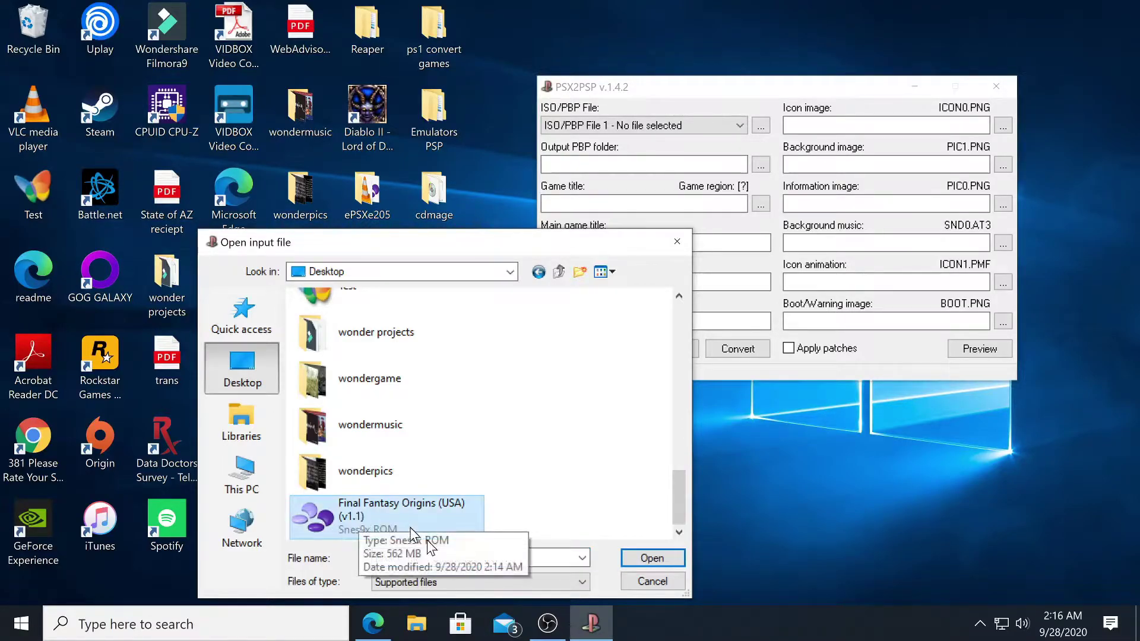
left_click(650, 559)
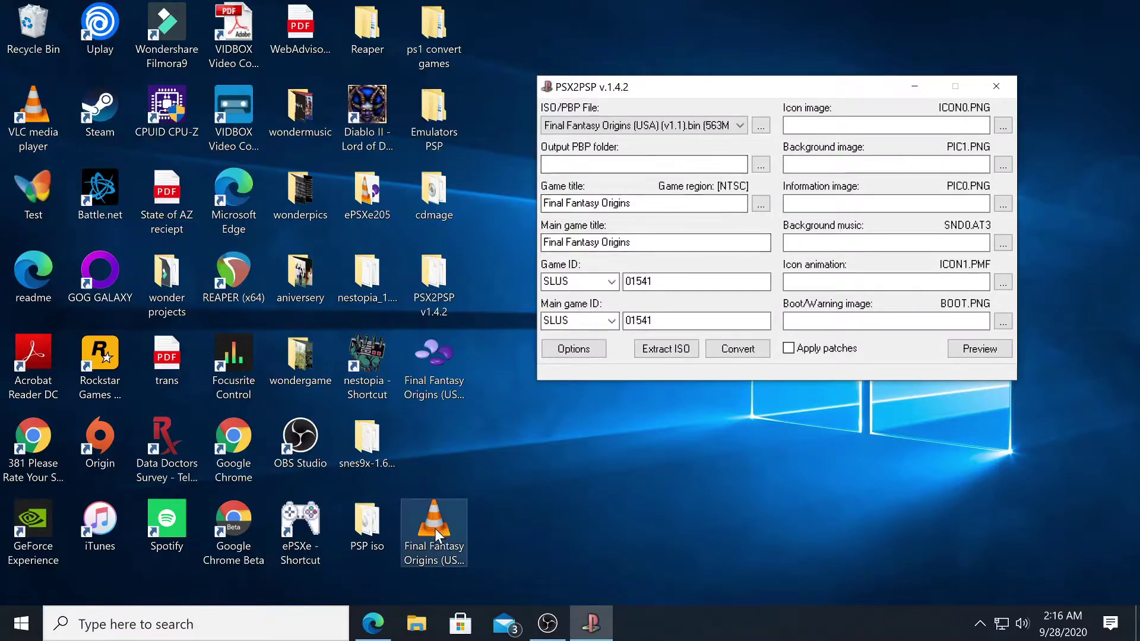
Step: Create a desktop folder named "ps1 convert" and line it up with the other icons, below the repositioned Final Fantasy Origins CUE file
left_click_drag(435, 532, 442, 437)
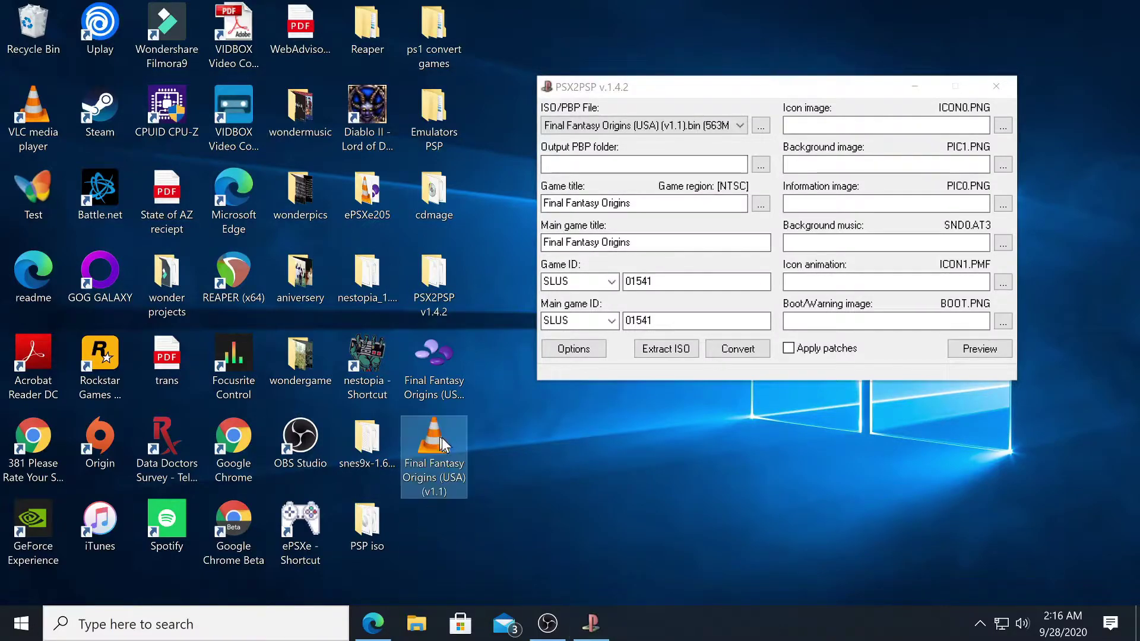
right_click(623, 497)
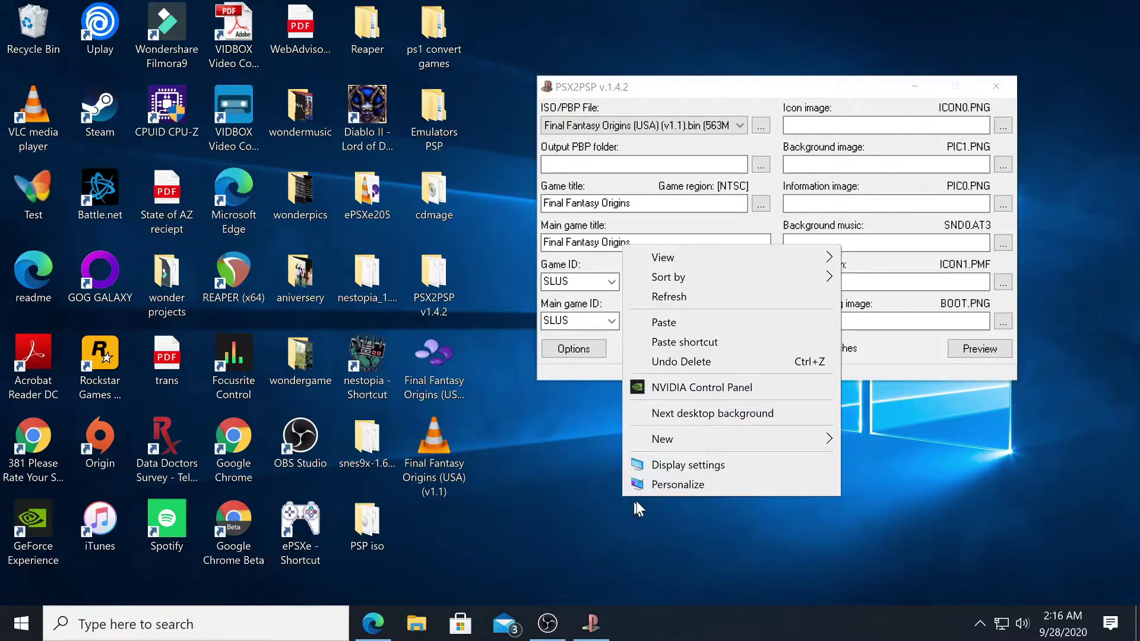
mouse_move(694, 439)
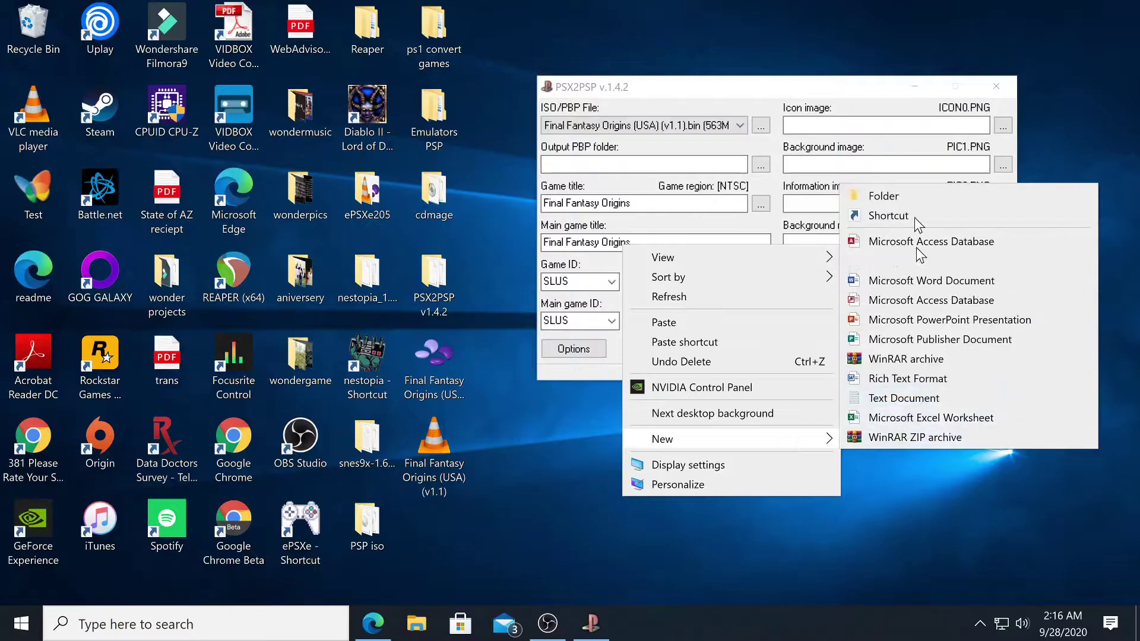
left_click(910, 191)
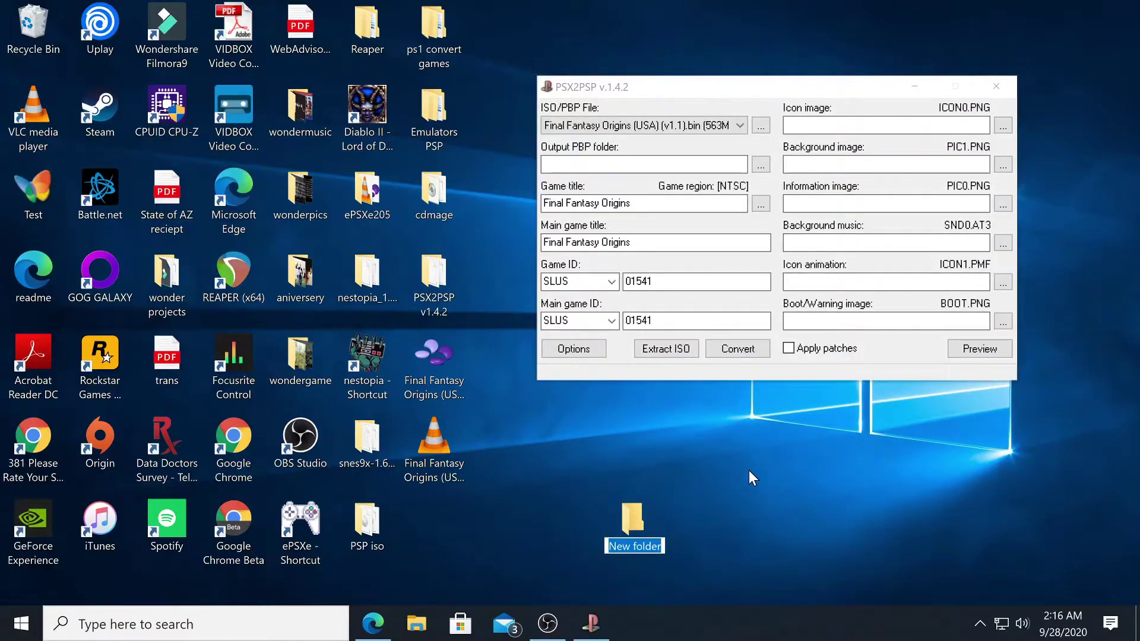
type("ps")
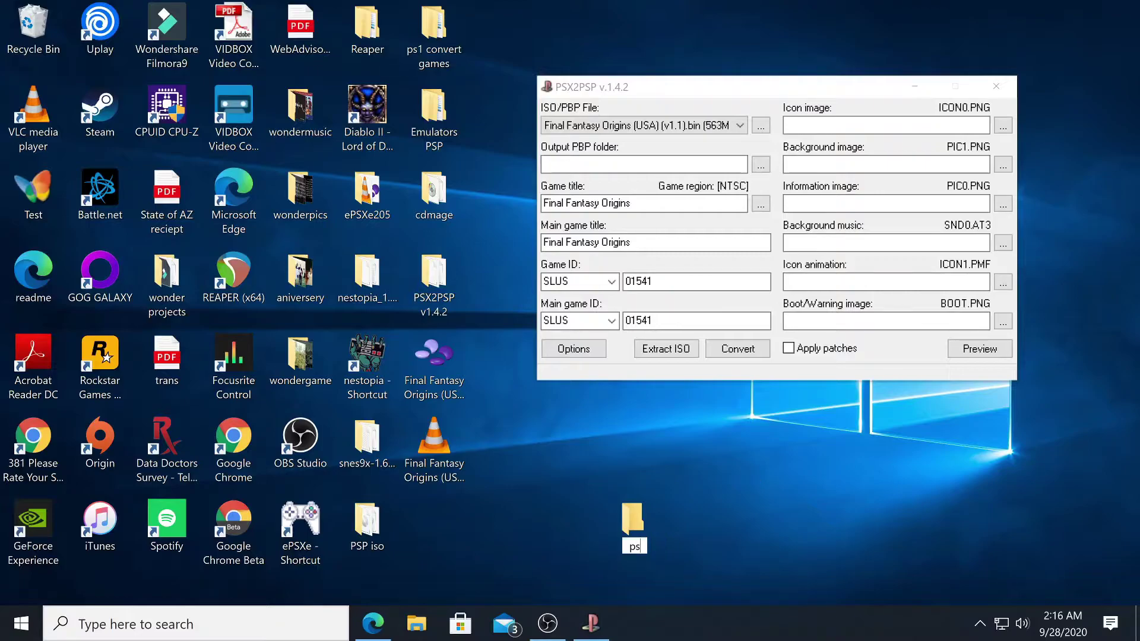
type("1 convert")
key("Return")
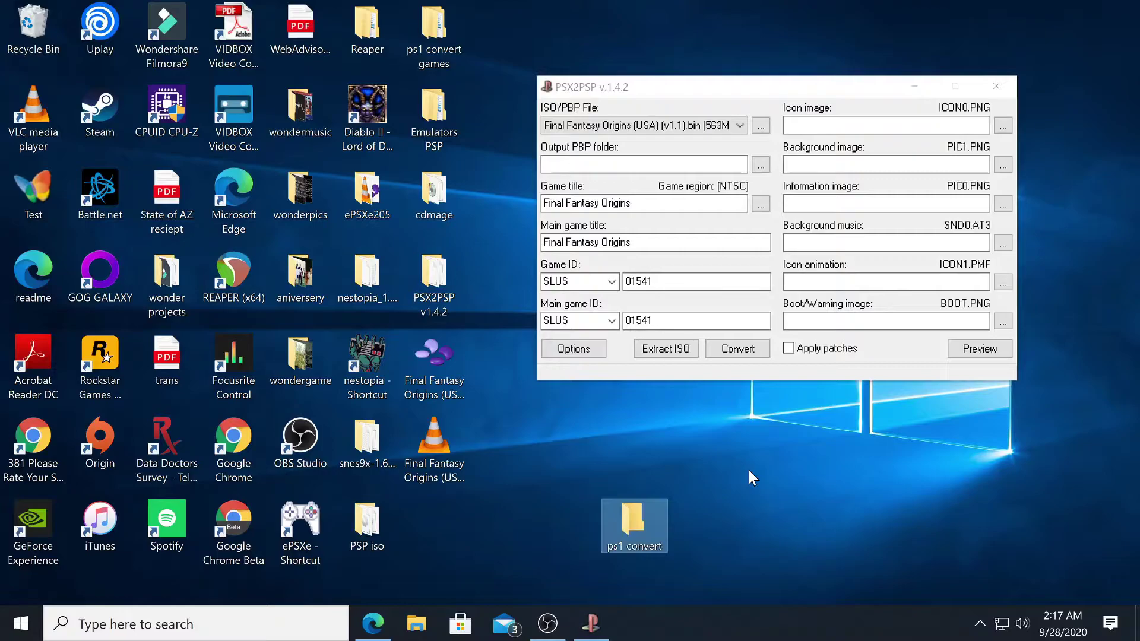
left_click_drag(633, 526, 437, 522)
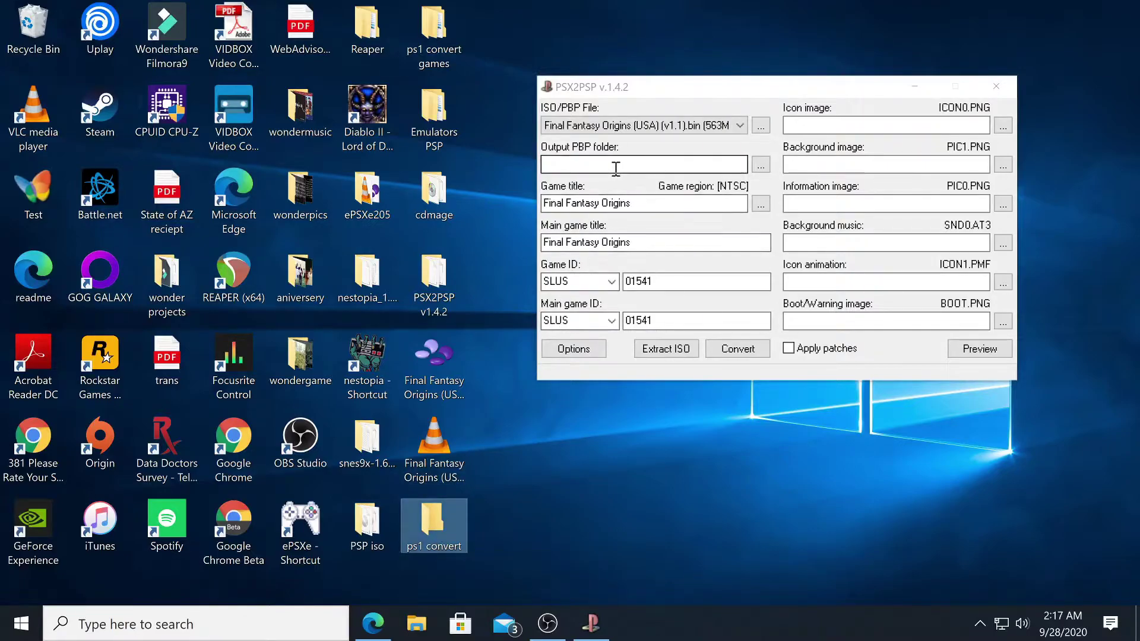
Step: Set the output PBP folder to the "ps1 convert" folder on the desktop
left_click(763, 164)
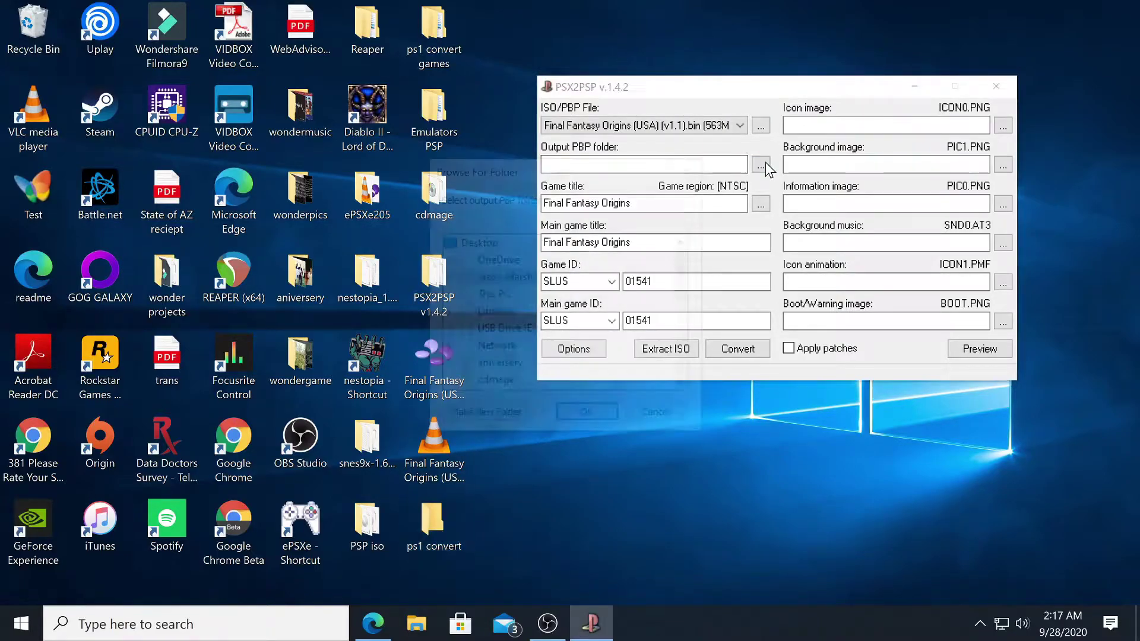
scroll(555, 339, "down", 1)
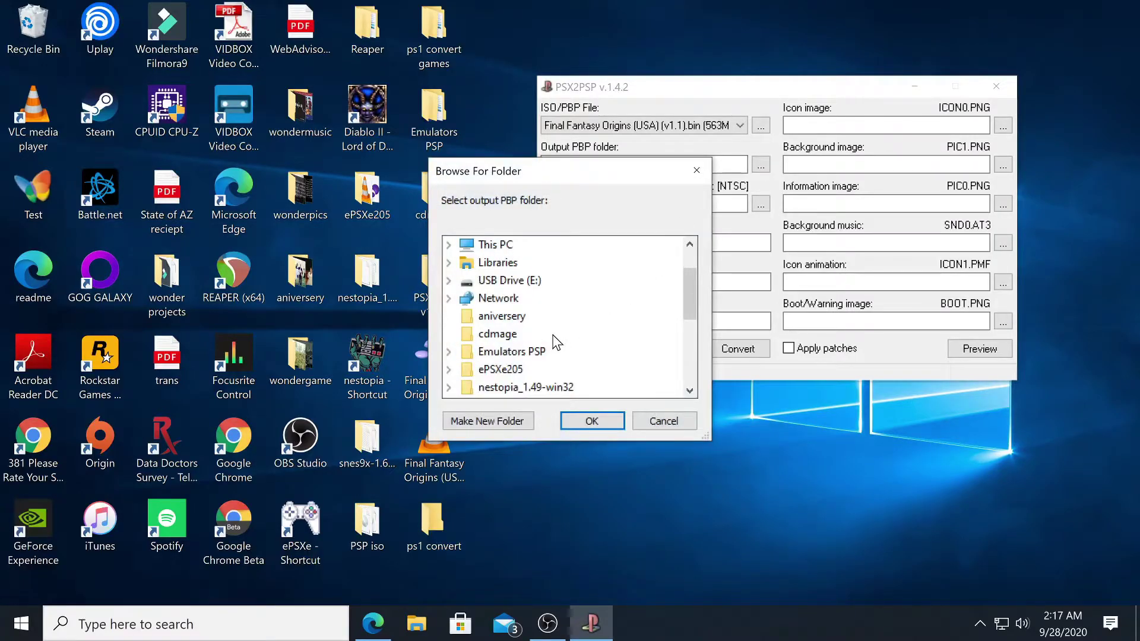
scroll(556, 338, "down", 1)
scroll(551, 336, "down", 1)
scroll(529, 332, "up", 1)
left_click(501, 352)
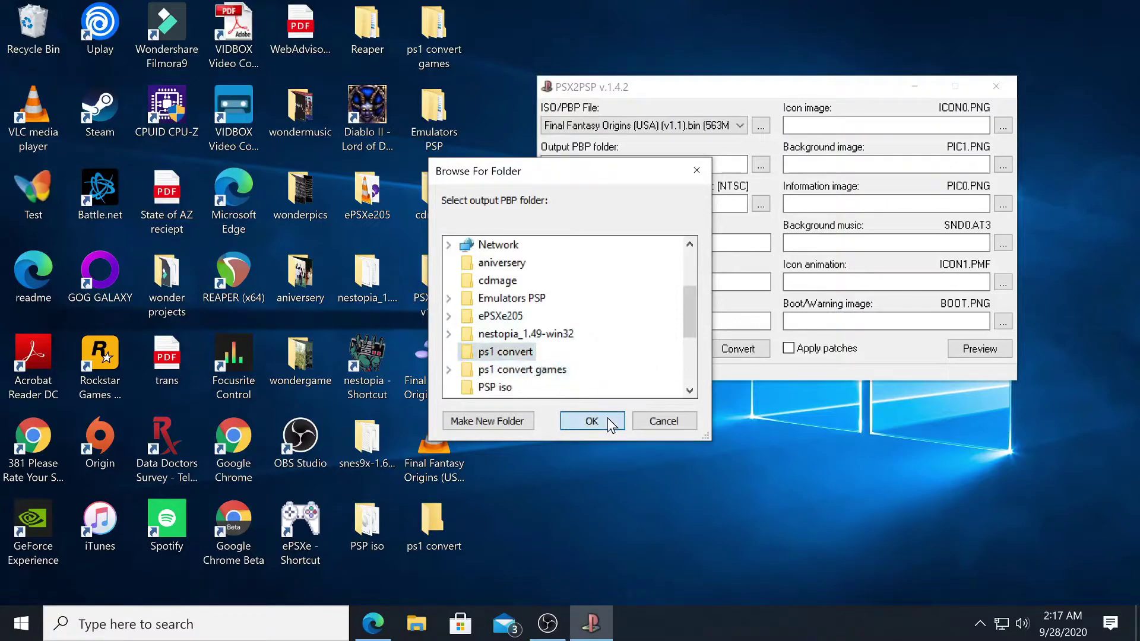
left_click(608, 418)
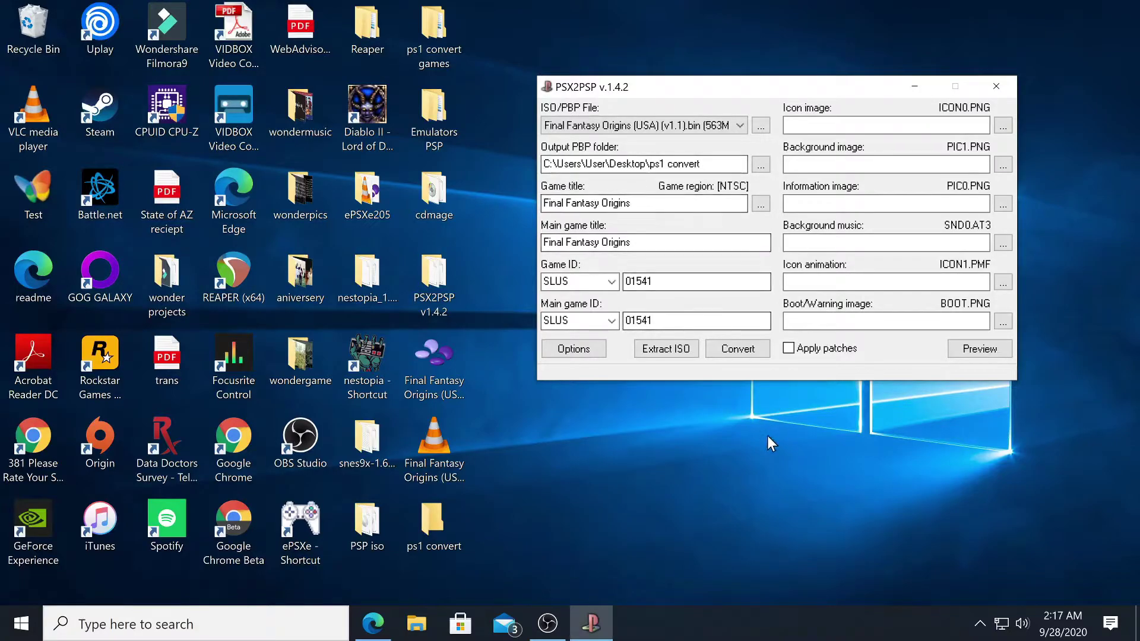
Step: Switch to Microsoft Edge and search Google for "final fantasy origins cover" in a new tab
left_click(377, 633)
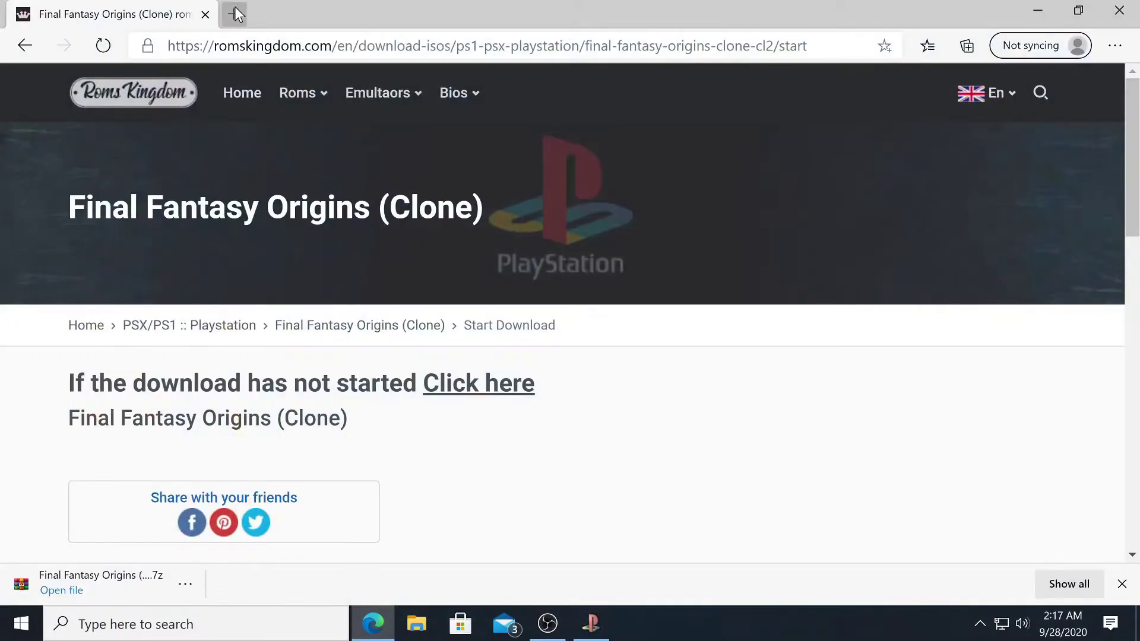
left_click(234, 13)
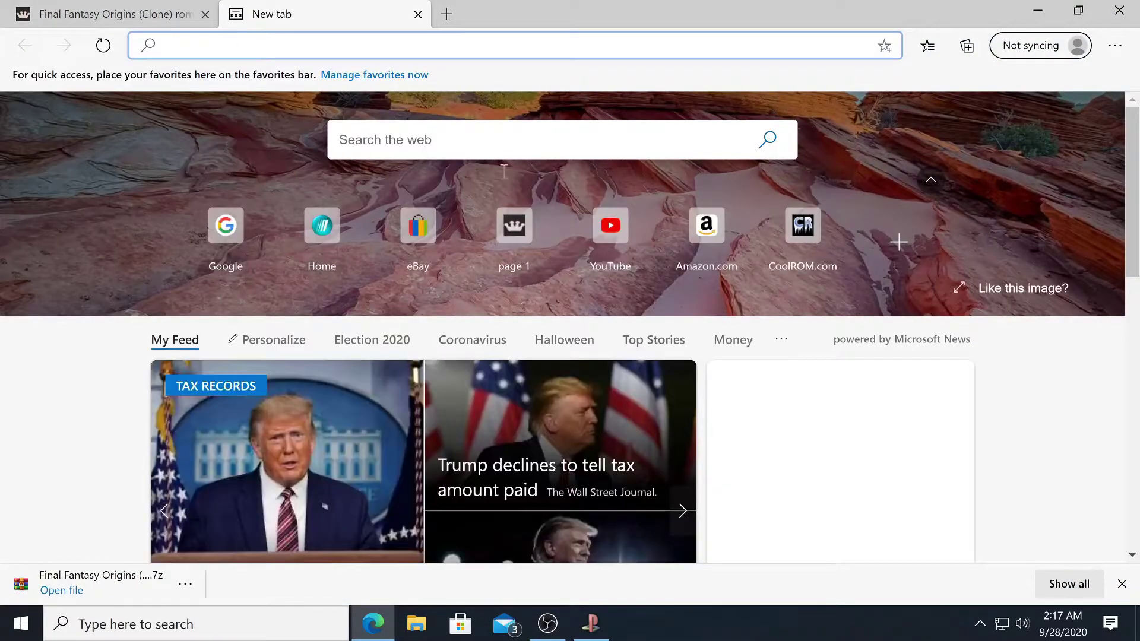
left_click(226, 229)
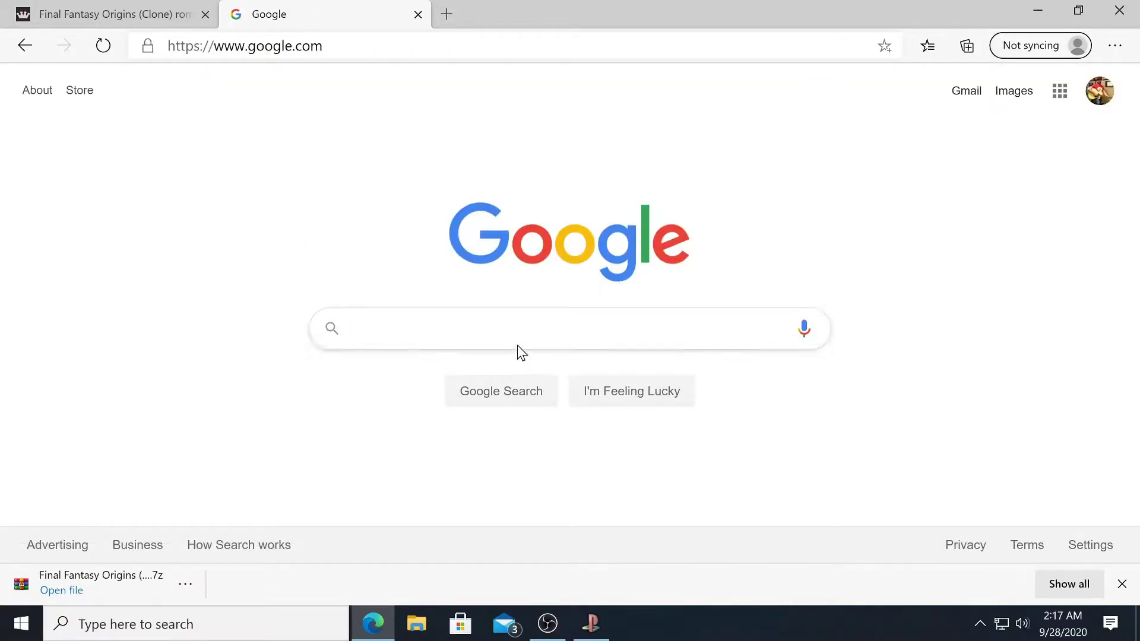
type("final")
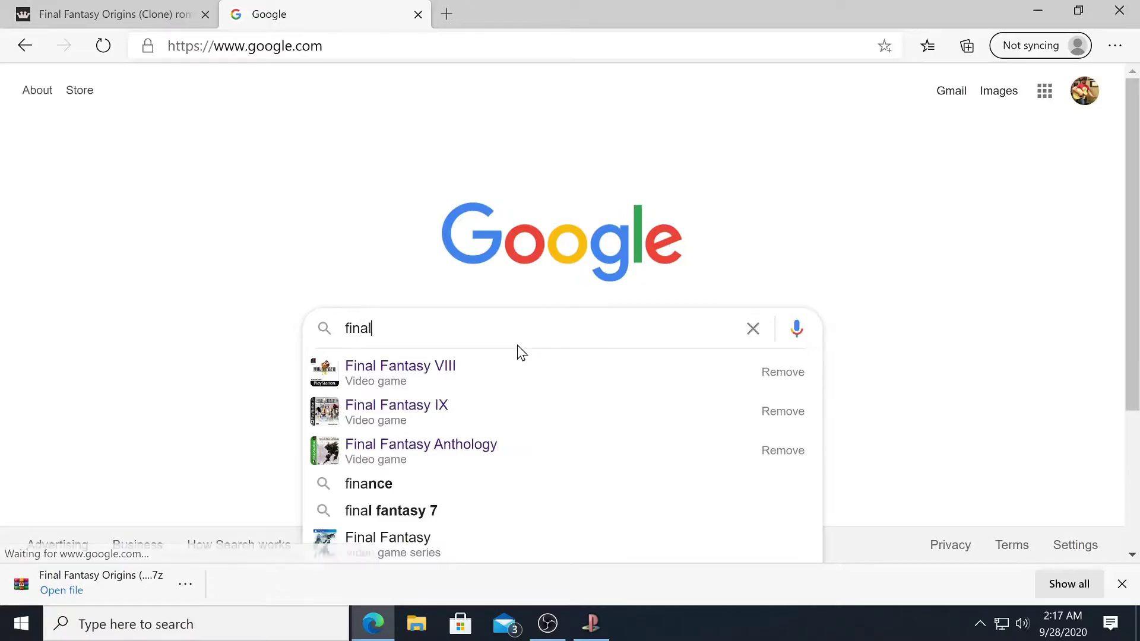
type(" fantasy o")
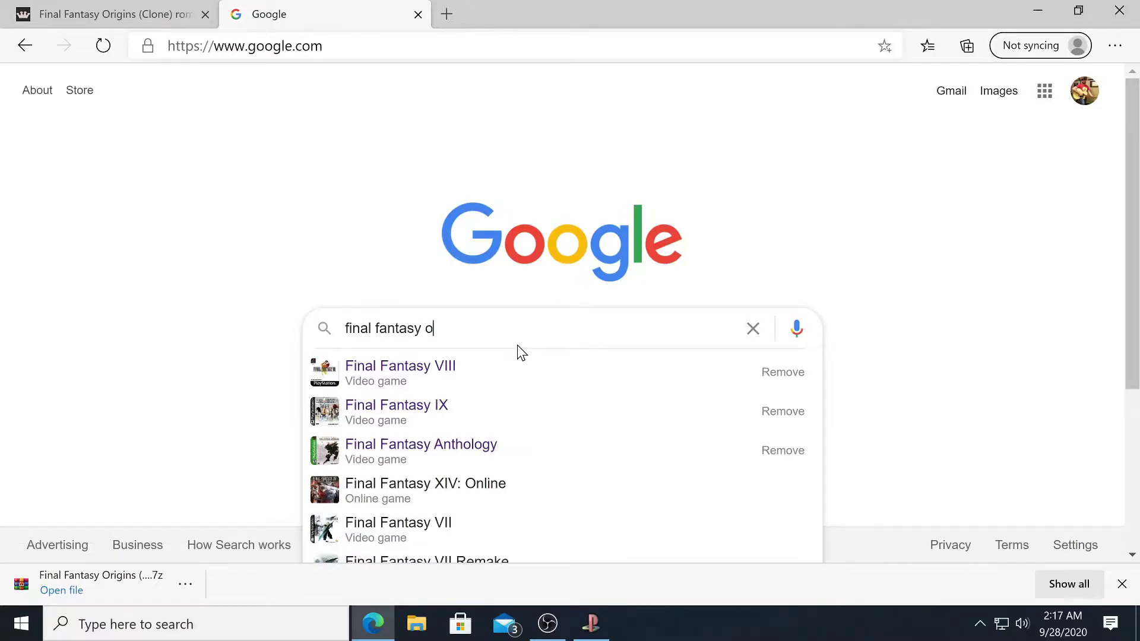
type("rigins cover")
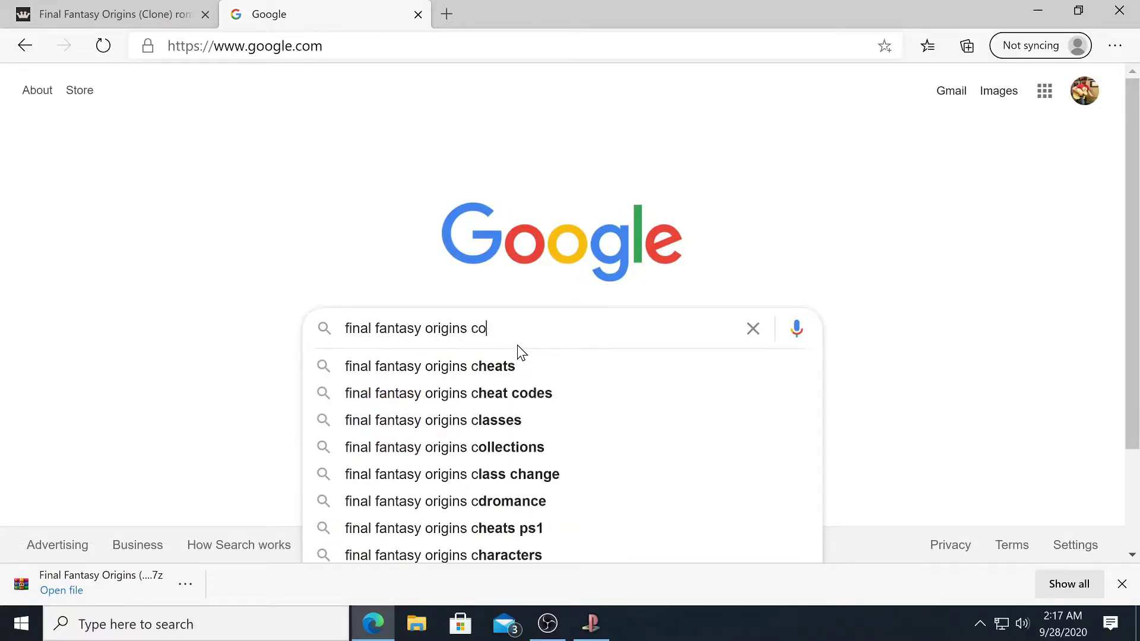
key("Return")
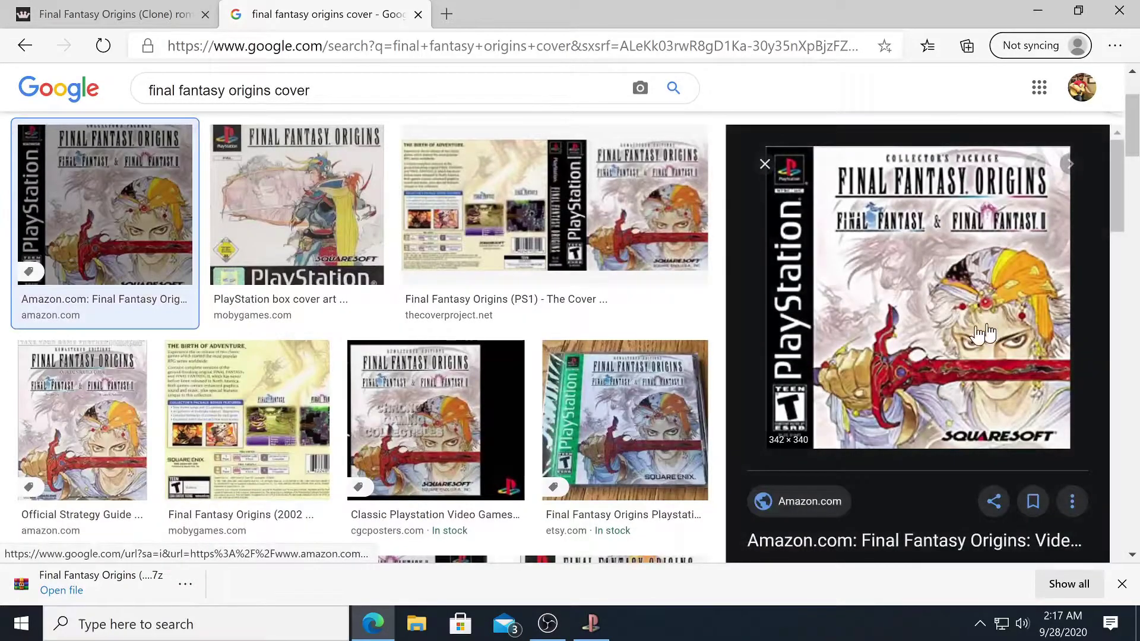
Step: Save the Amazon cover image of Final Fantasy Origins to the desktop as JPEG under its suggested name, 61C2B9A8G6L._SX342_
right_click(959, 321)
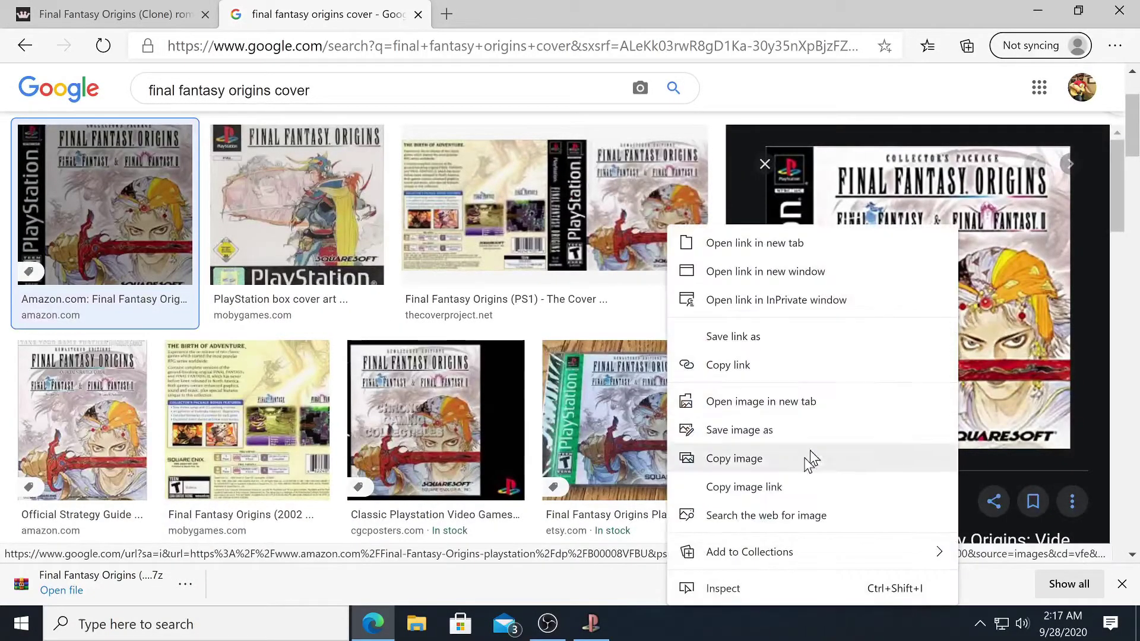
left_click(779, 431)
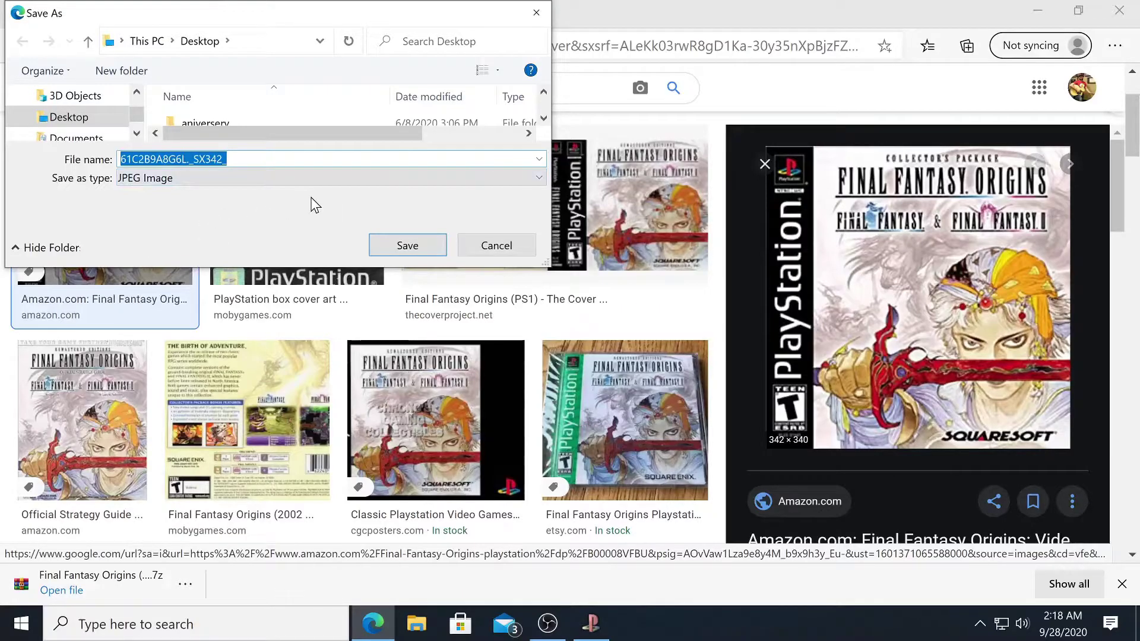
left_click(423, 248)
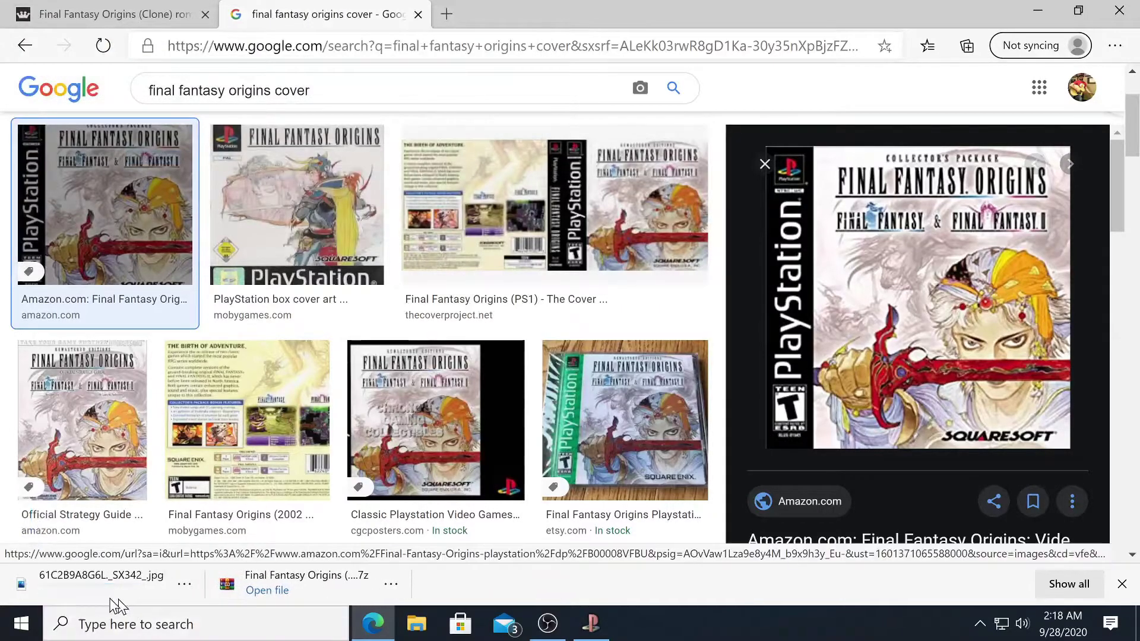
Step: Save the We Got This Covered forest battle screenshot to the desktop as the PNG Final_Fantasy_Origins_Final_Fantasy_II_Battle, and minimize the browser
left_click(764, 163)
scroll(714, 290, "down", 7)
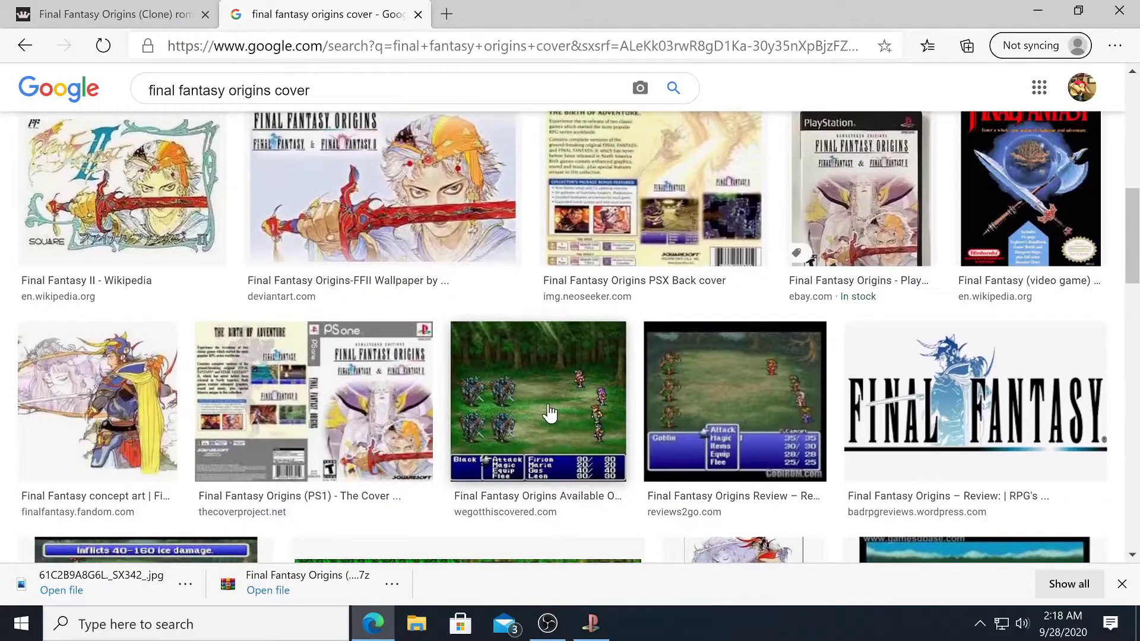
left_click(531, 417)
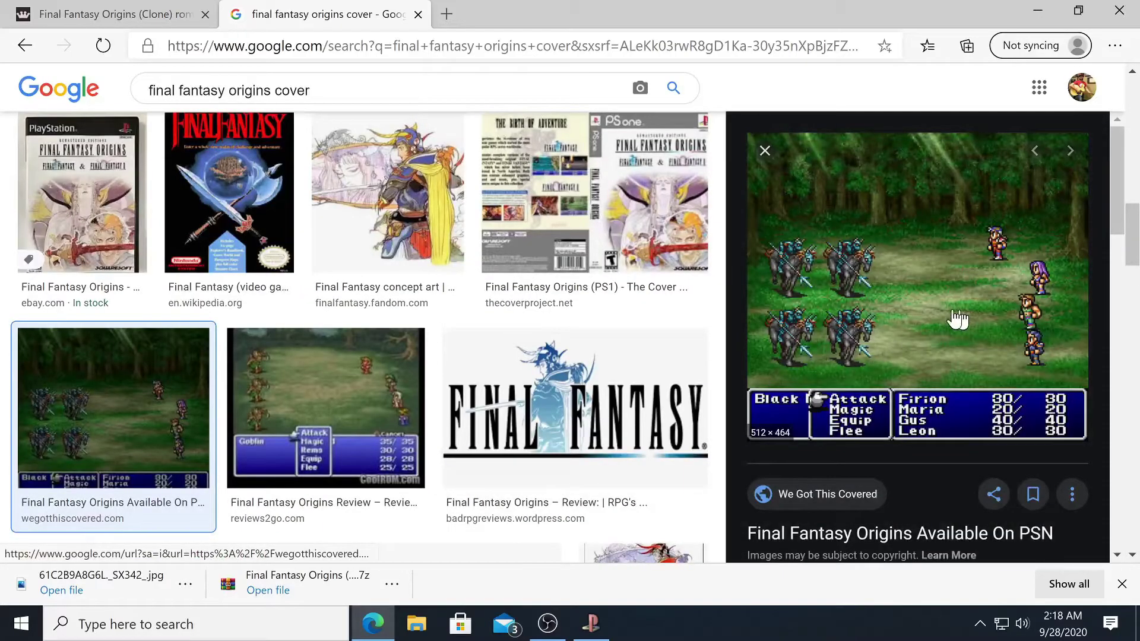
right_click(933, 302)
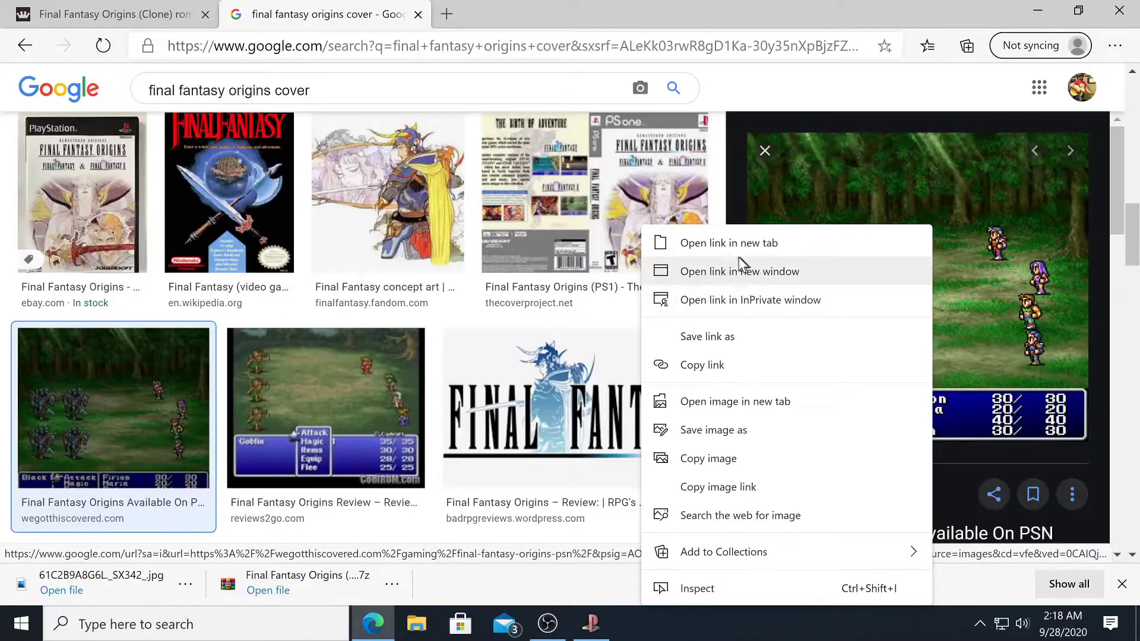
left_click(725, 438)
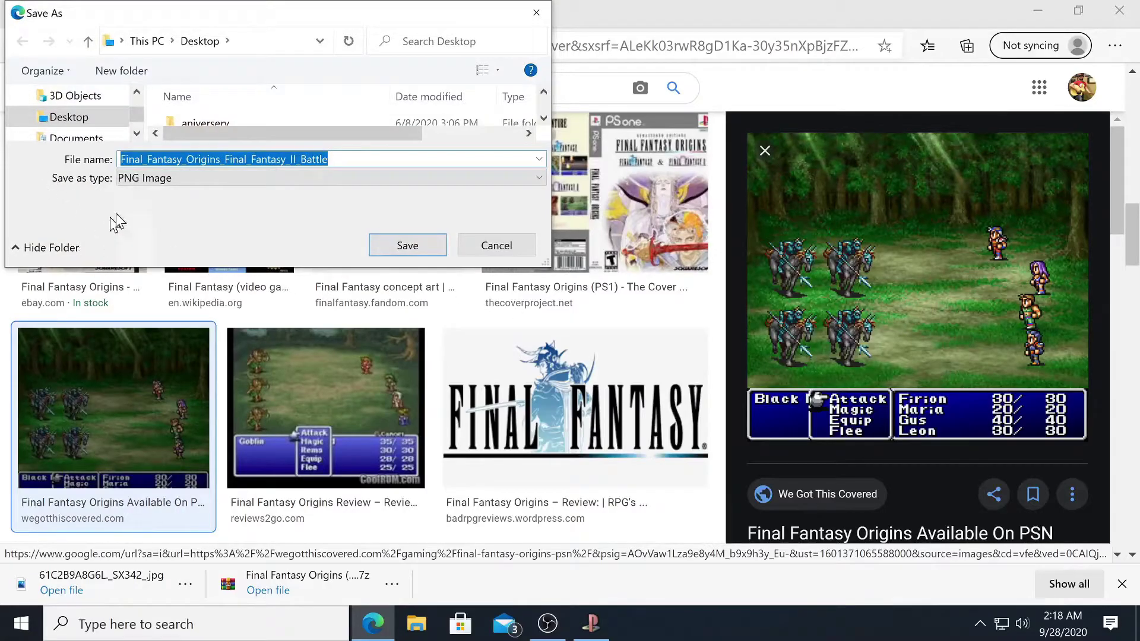
left_click(426, 244)
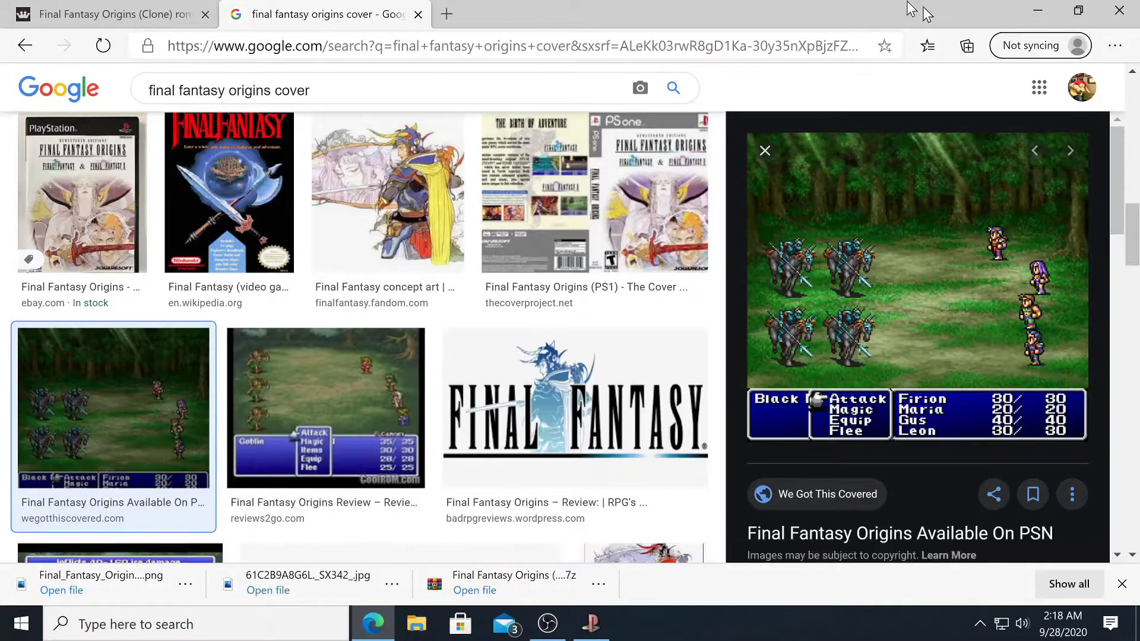
left_click(1038, 11)
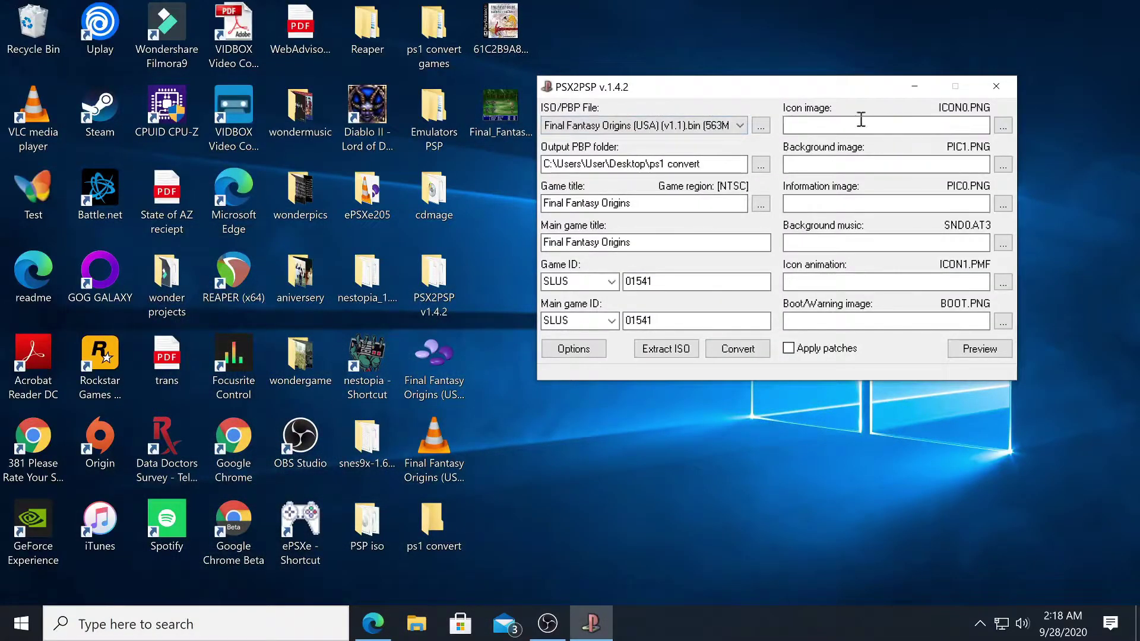
Step: Set the icon image (ICON0.PNG) to the cover picture 61C2B9A8G6L._SX342_.jpg from the desktop
left_click(1007, 128)
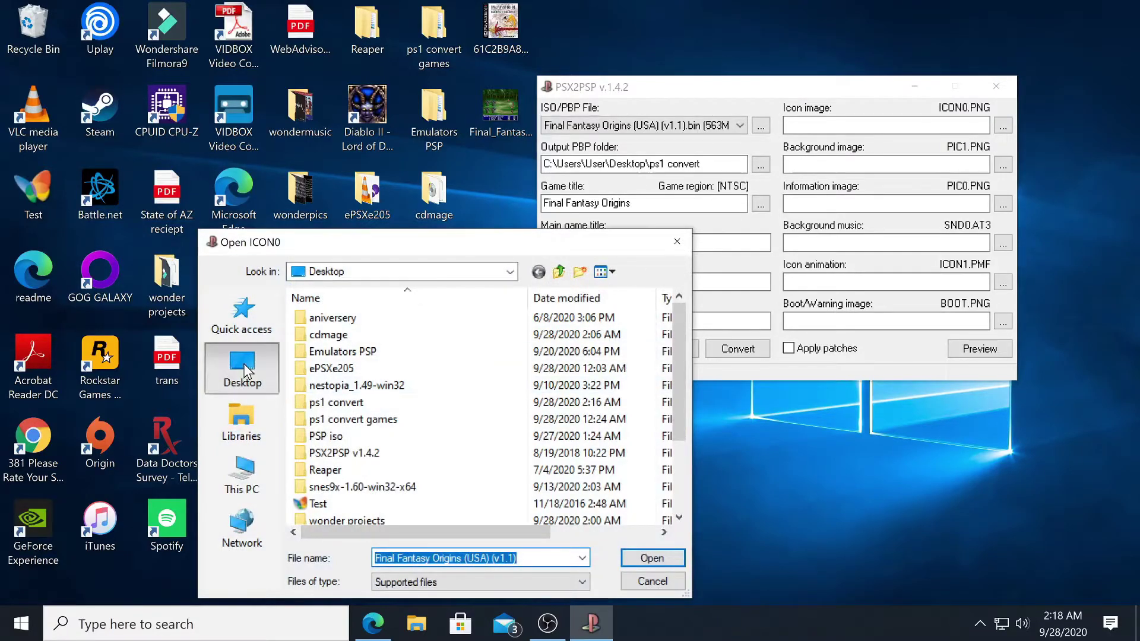
left_click(246, 373)
scroll(387, 400, "down", 10)
left_click(311, 481)
left_click(641, 556)
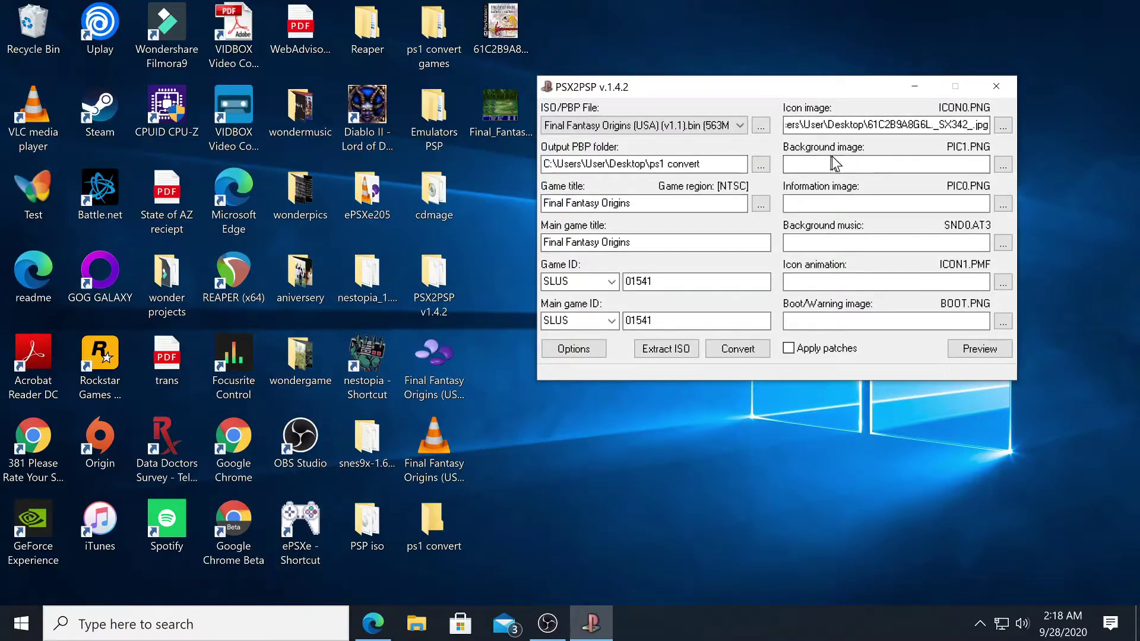
Step: Set the background image (PIC1.PNG) to the battle screenshot Final_Fantasy_Origins_Final_Fantasy_II_Battle.png from the desktop
left_click(1002, 165)
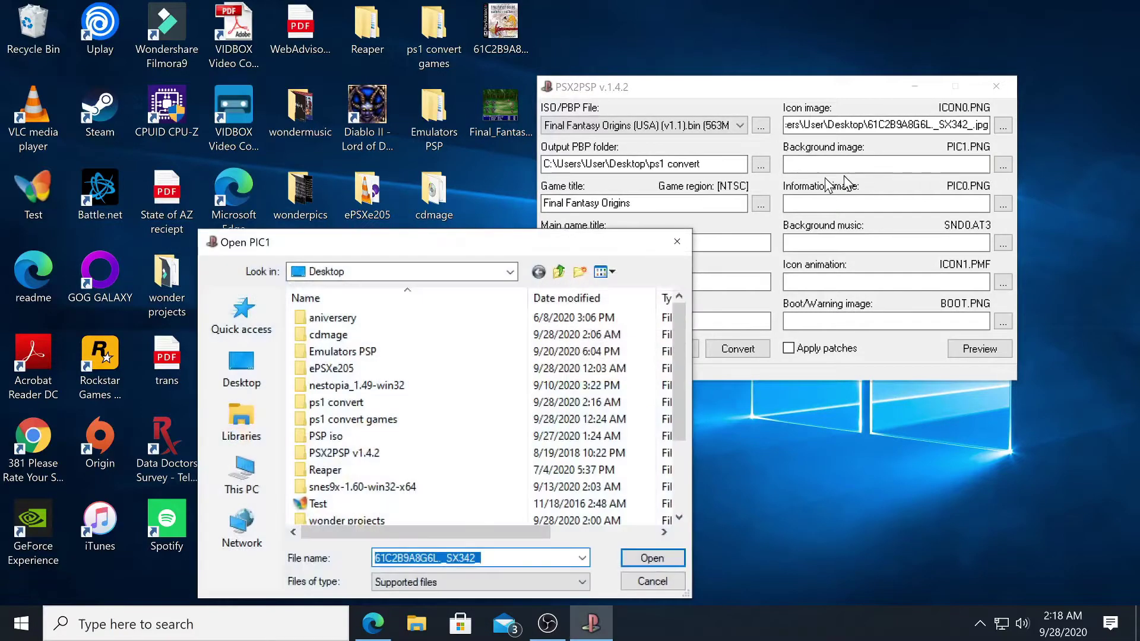
left_click(242, 368)
scroll(404, 392, "down", 10)
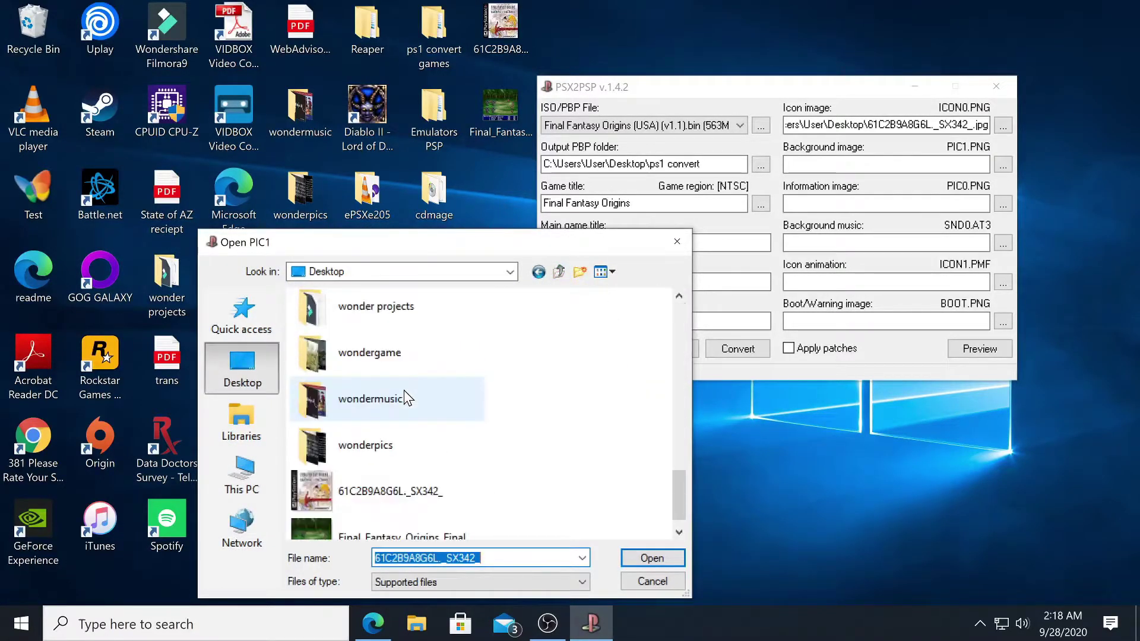
scroll(350, 517, "down", 1)
left_click(351, 516)
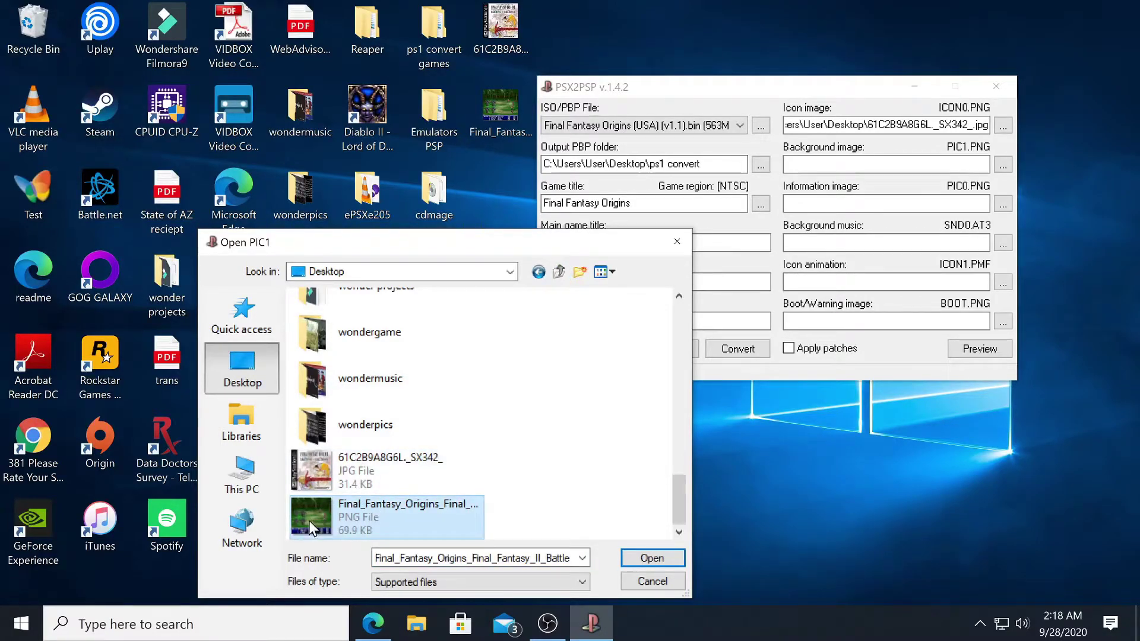
left_click(652, 558)
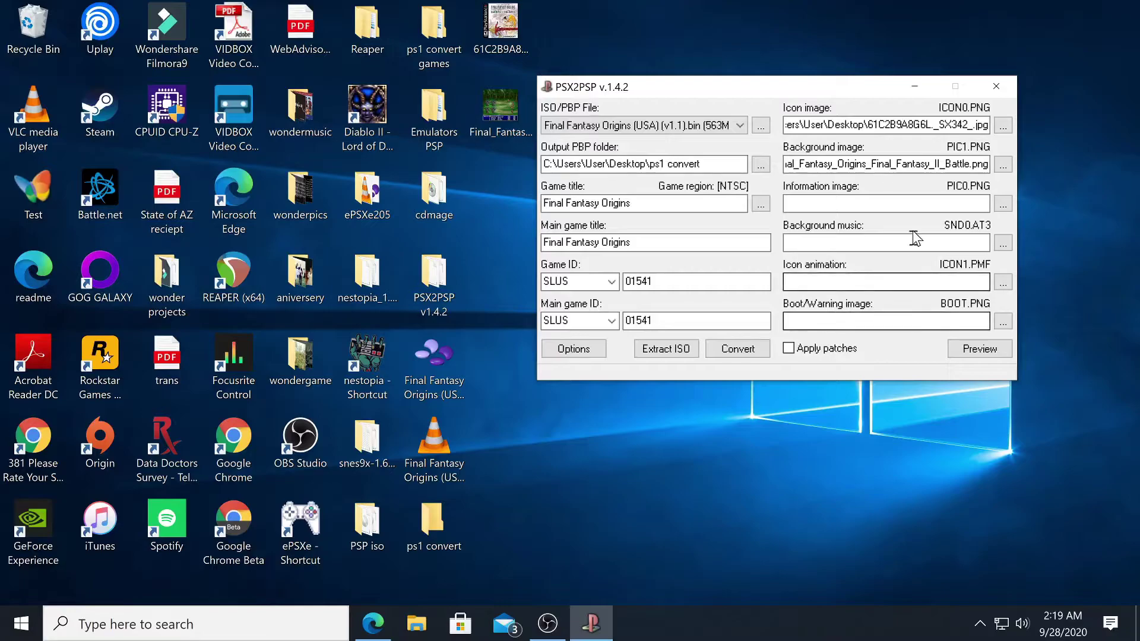
Step: Preview the icon and background artwork, and convert Final Fantasy Origins into the ps1 convert output folder
left_click(980, 349)
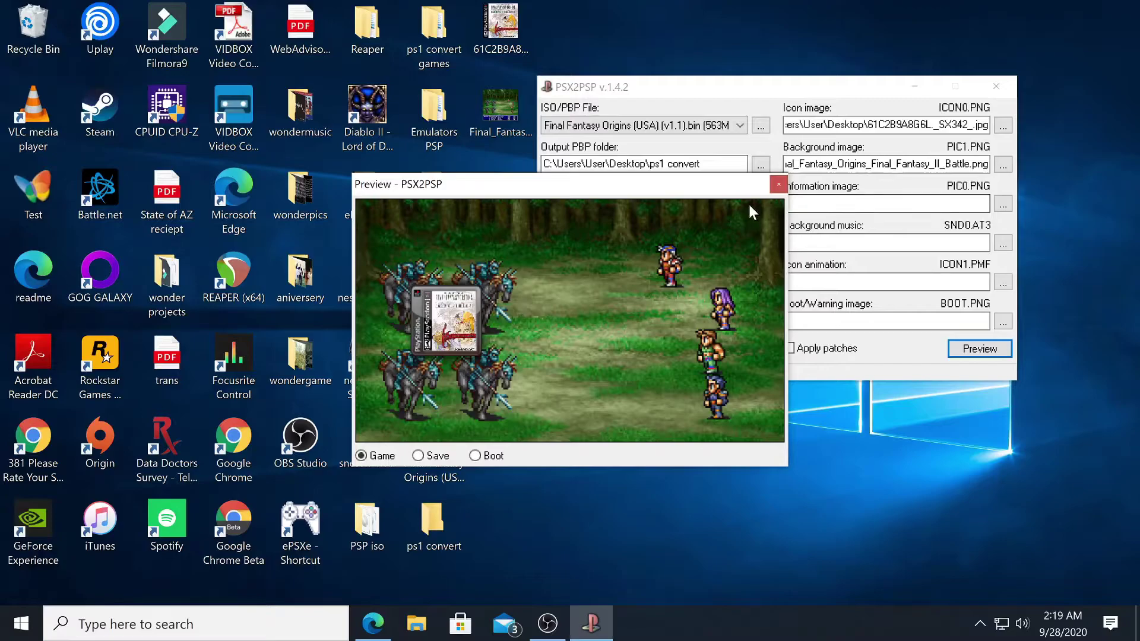
left_click(779, 187)
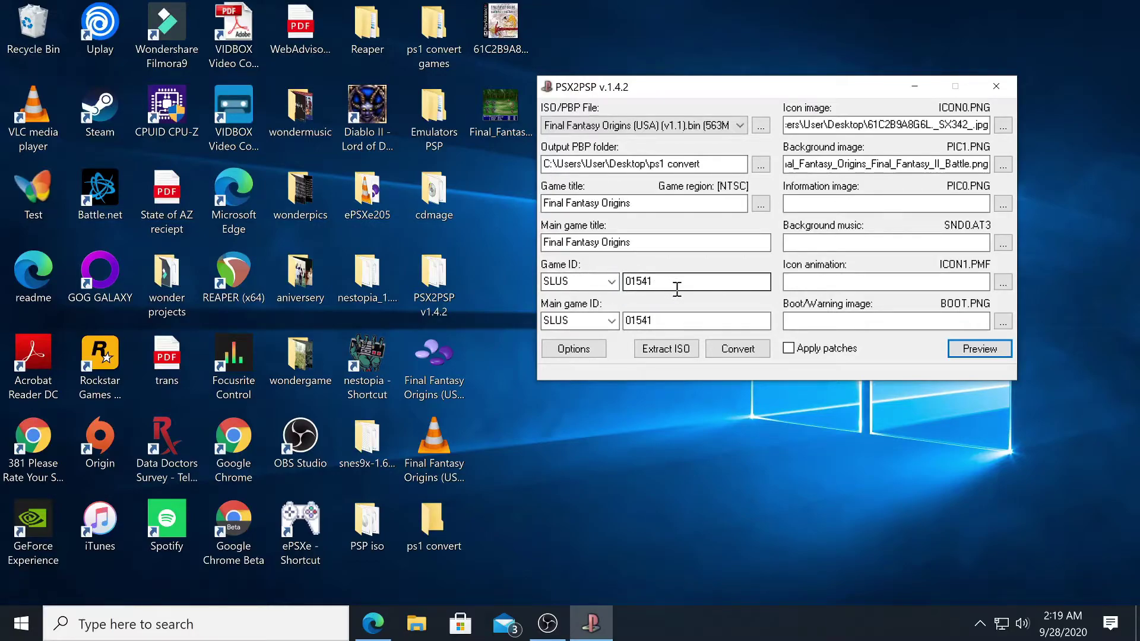
left_click(757, 349)
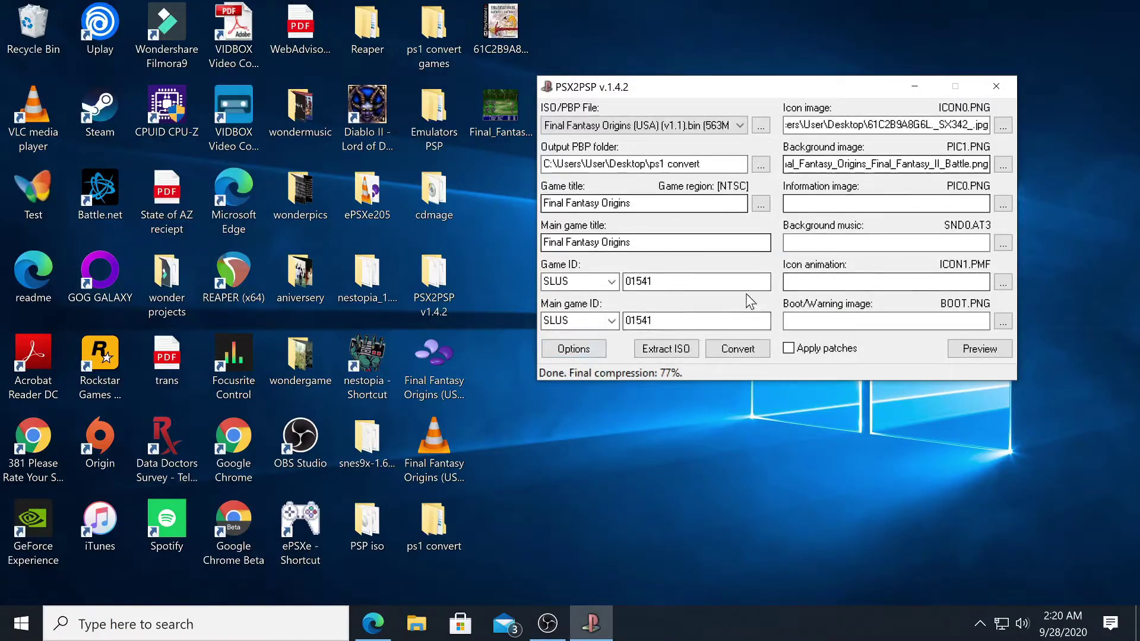
left_click_drag(715, 84, 764, 104)
left_click(1046, 107)
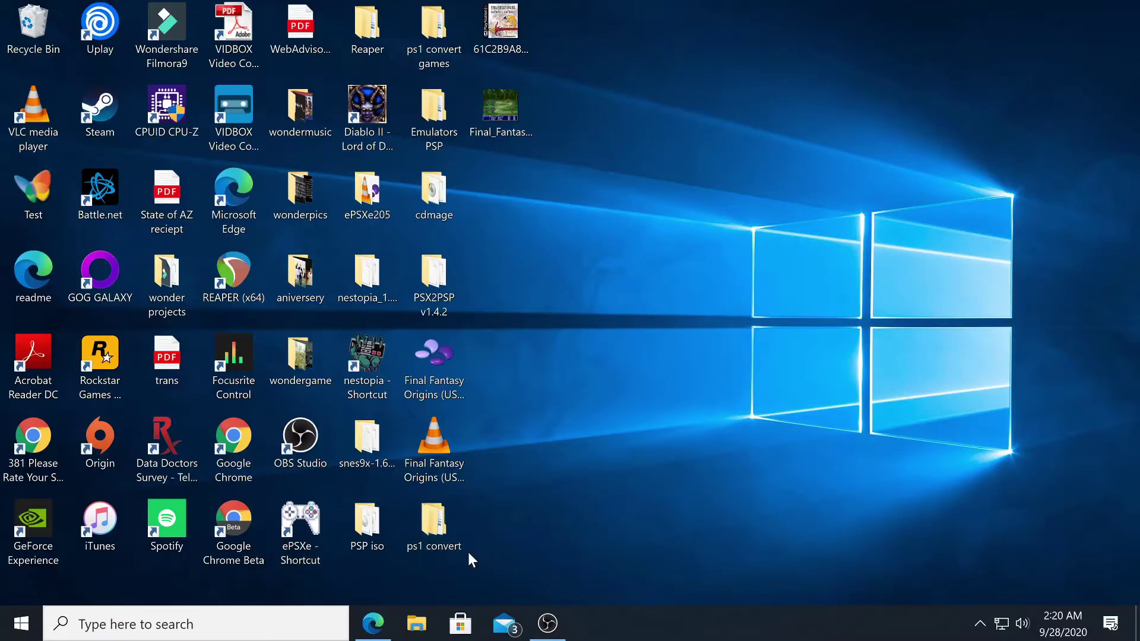
Step: Rename the converted SLUS01541 folder inside the desktop's ps1 convert folder to "FF origins"
double_click(439, 529)
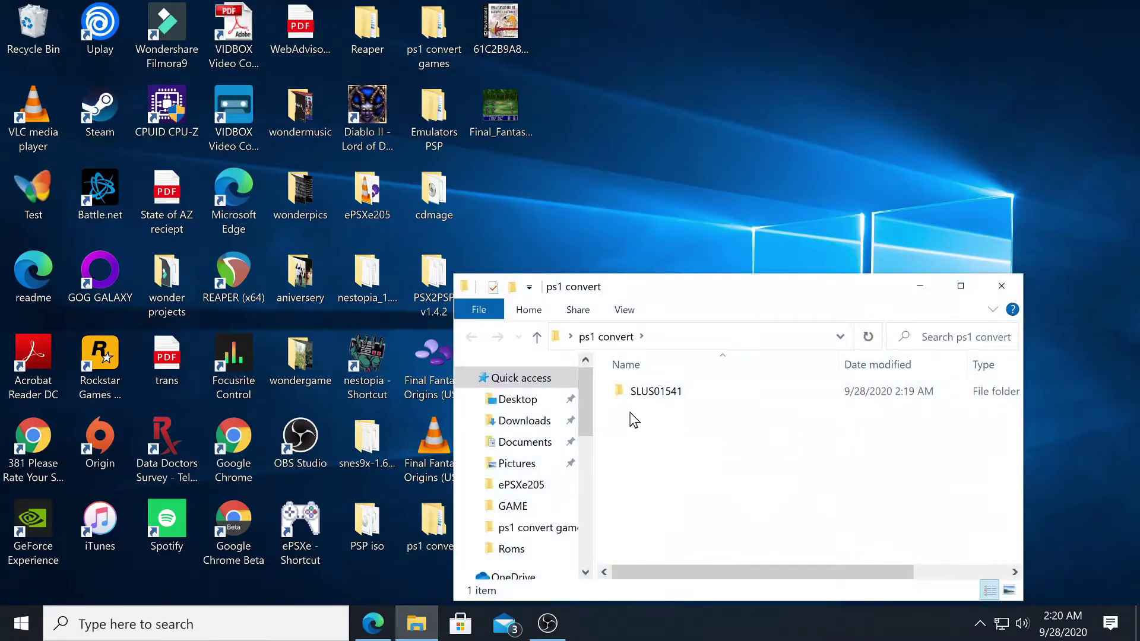
left_click(668, 399)
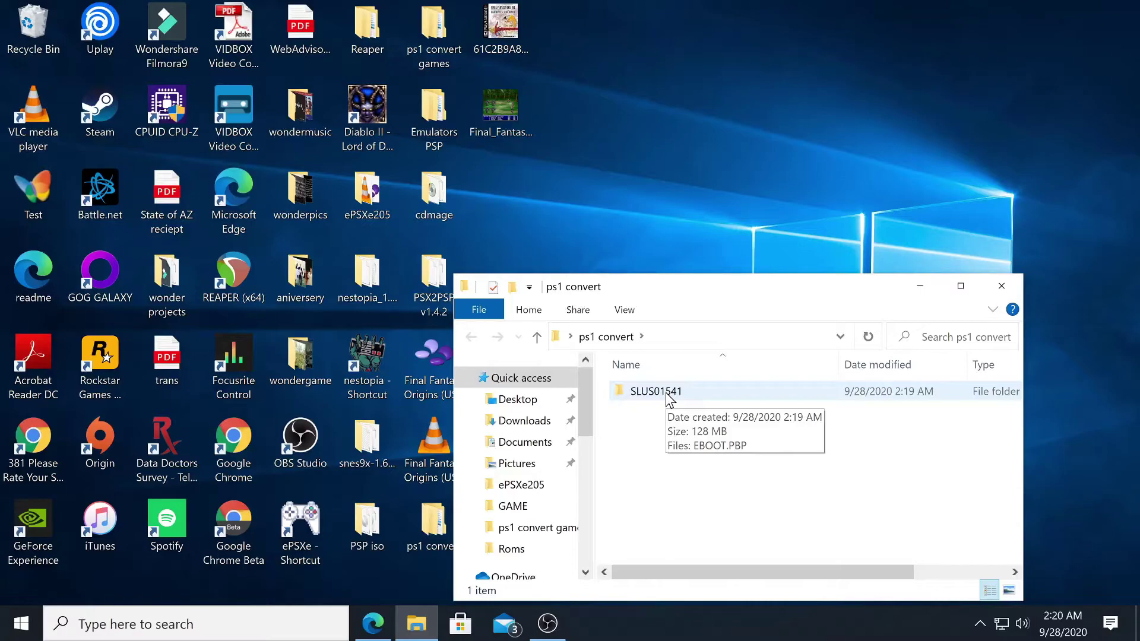
right_click(666, 394)
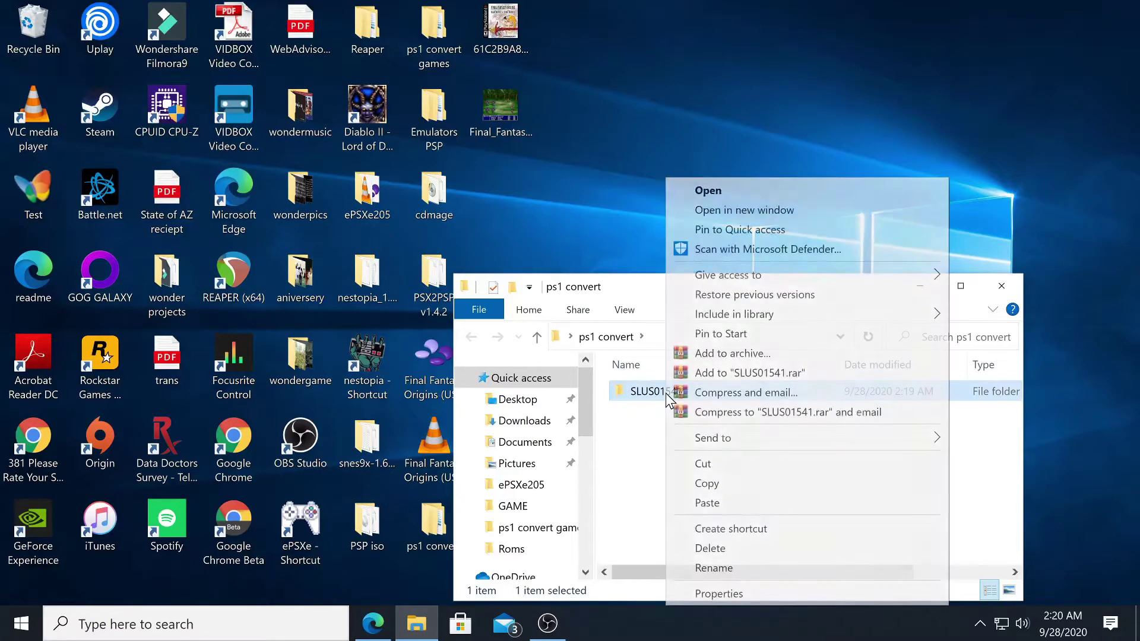
left_click(715, 568)
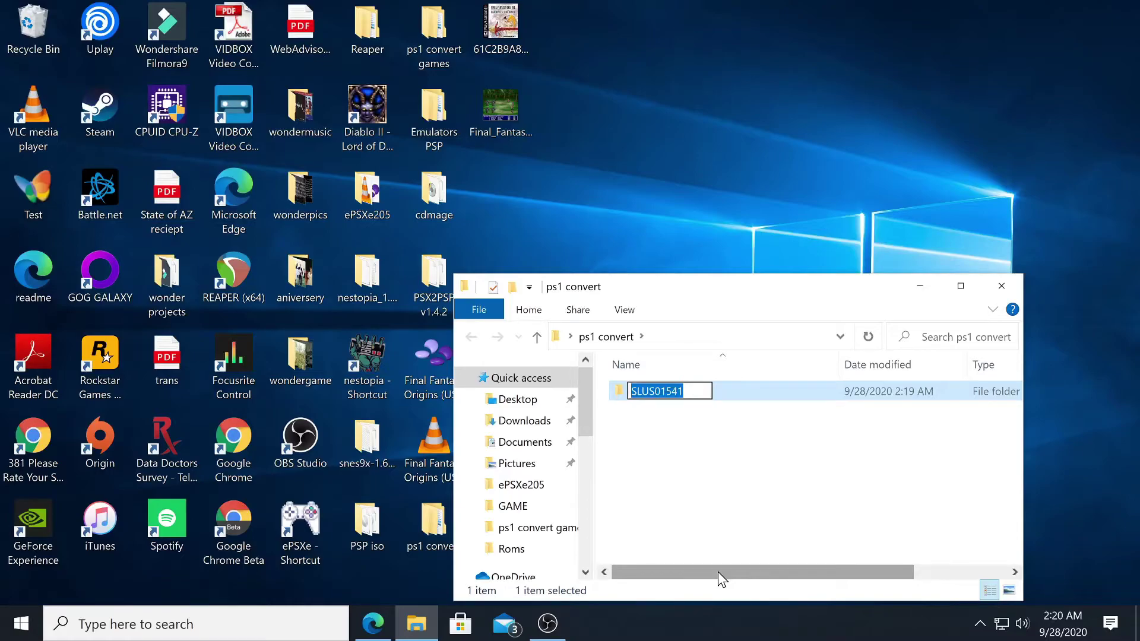
type("FF")
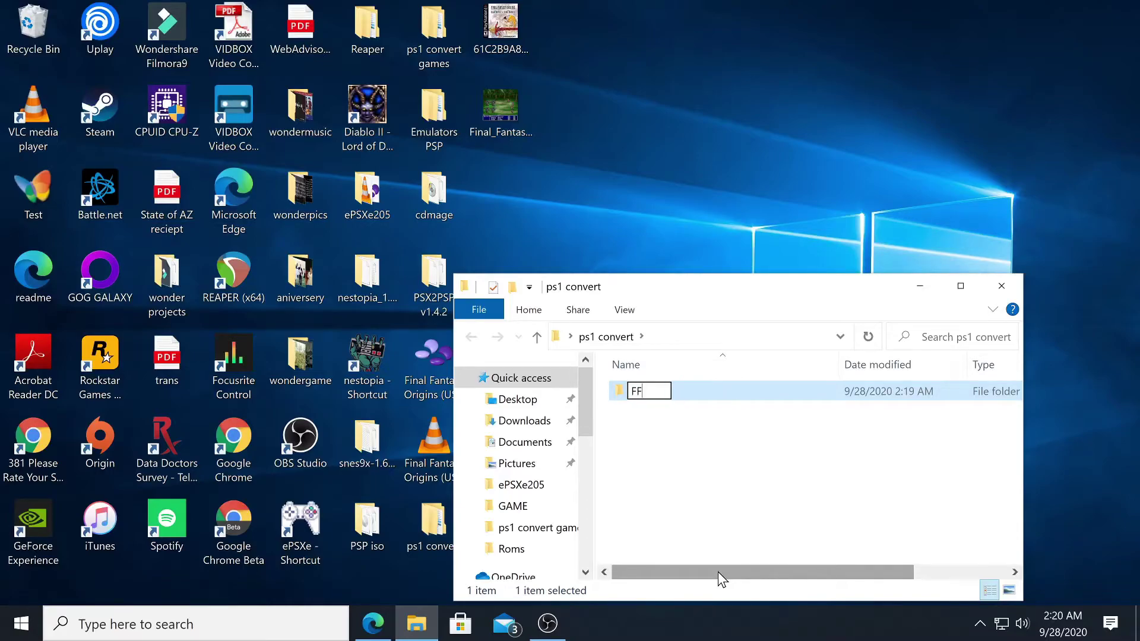
type(" origins")
key("Return")
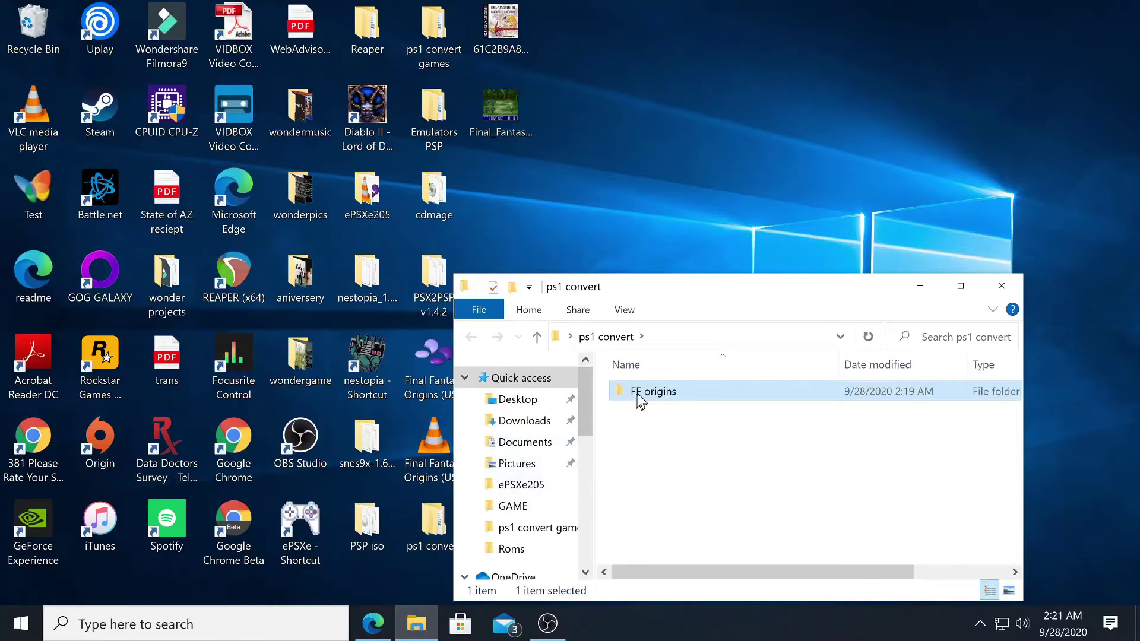
right_click(660, 396)
left_click(642, 497)
left_click(642, 497)
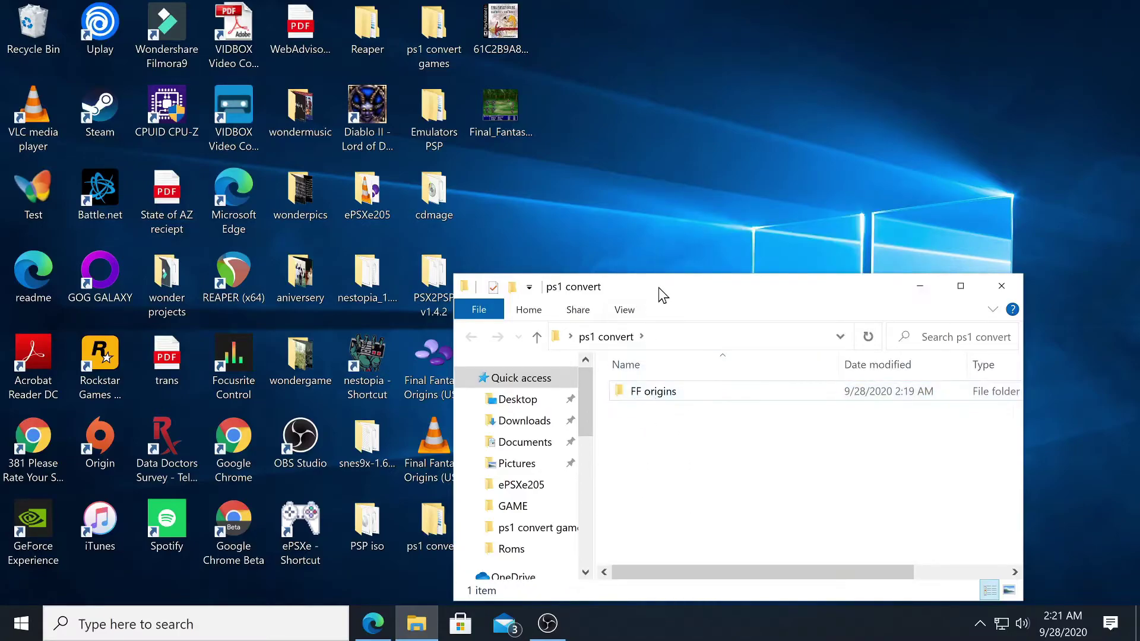
Step: Open the PSP folder on USB Drive (E:) and place a second window showing the ps1 convert folder beside it
left_click_drag(658, 287, 741, 89)
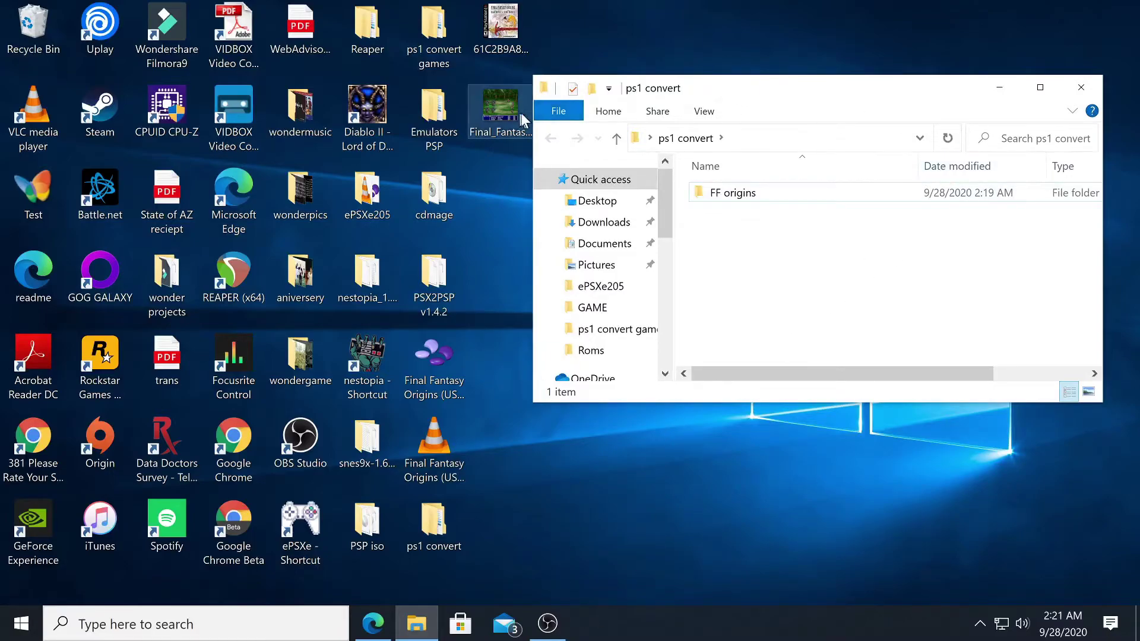
scroll(640, 243, "down", 10)
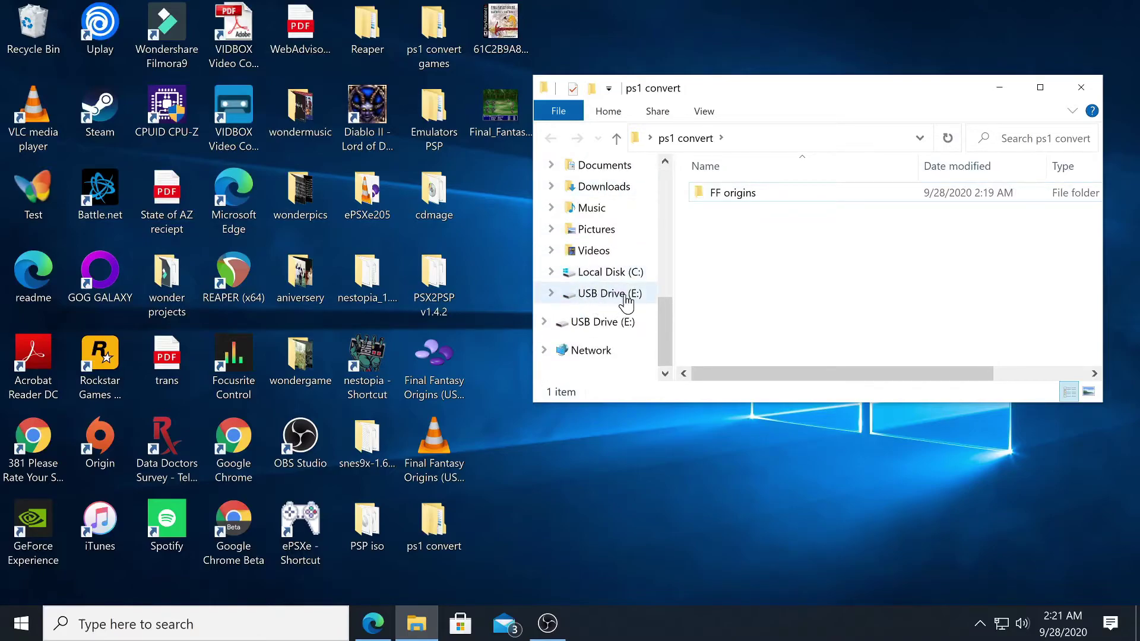
left_click(603, 295)
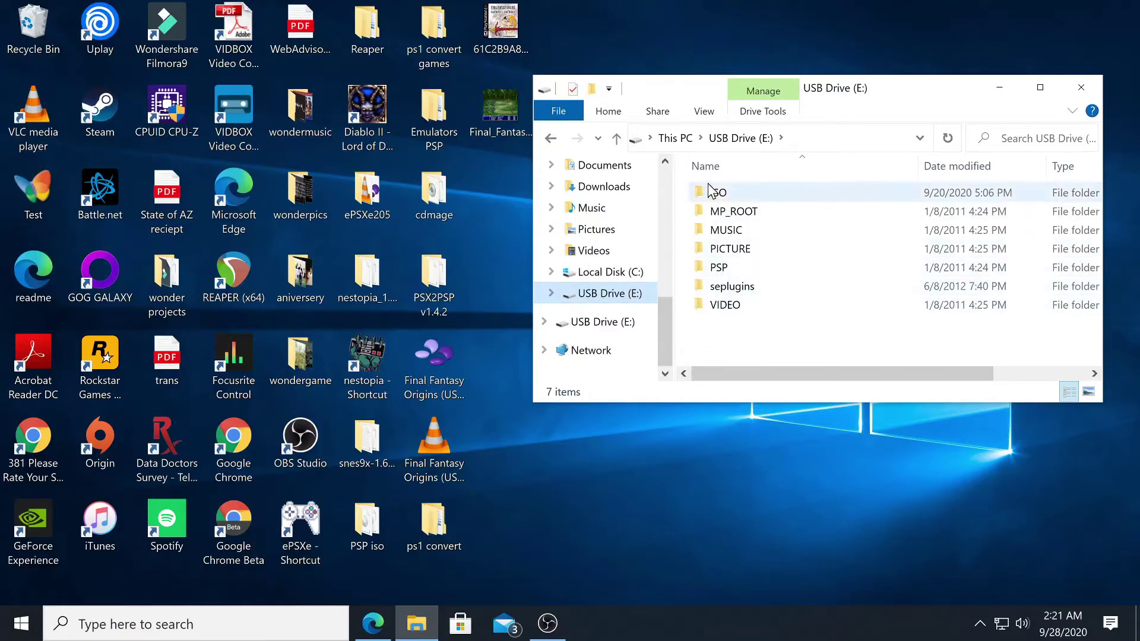
double_click(718, 268)
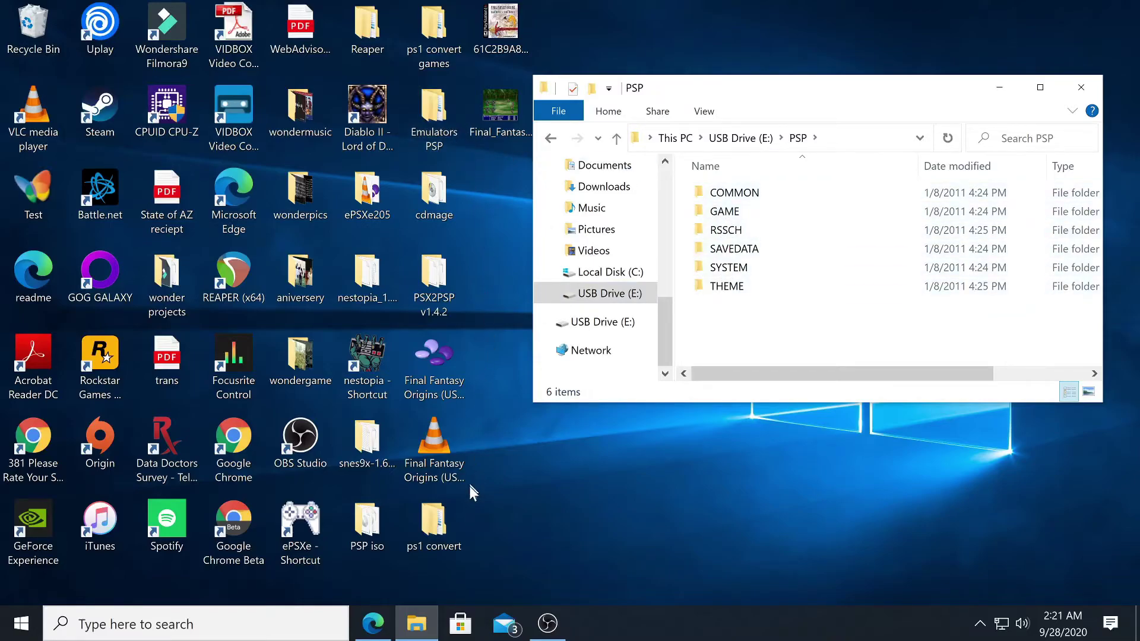
left_click(443, 529)
double_click(443, 529)
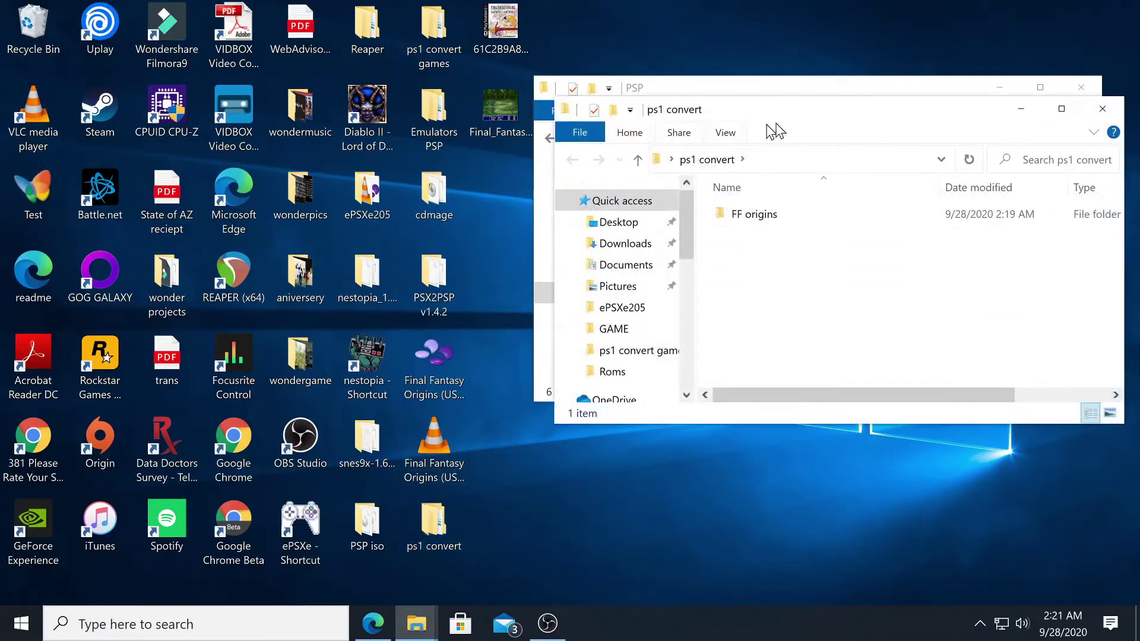
left_click_drag(864, 98, 328, 92)
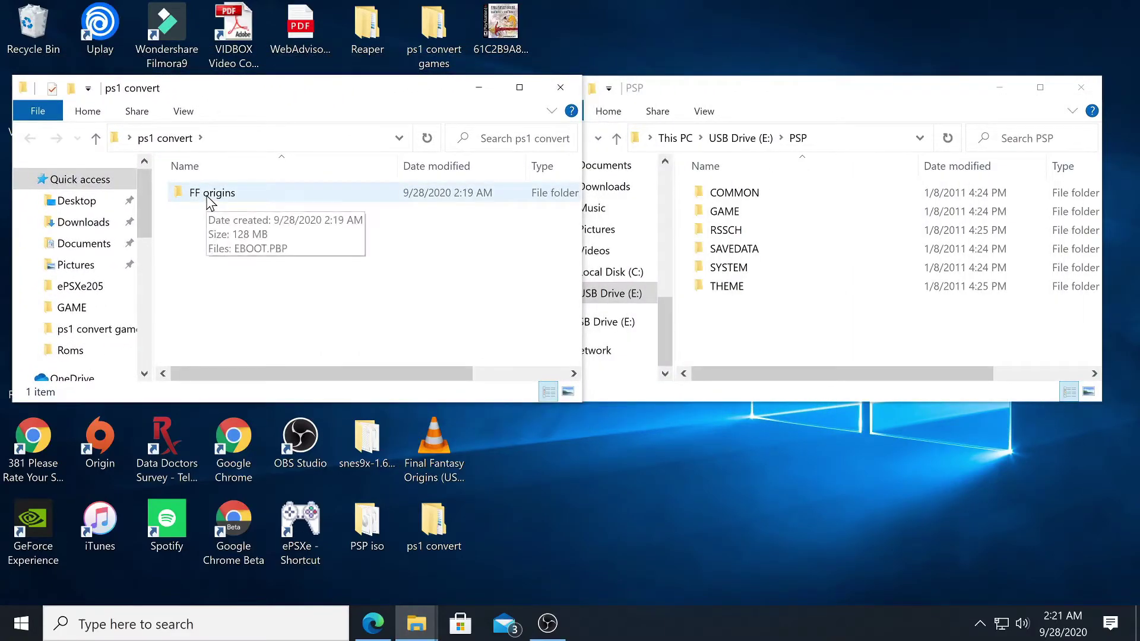
Step: Copy the FF origins folder into the USB drive's PSP > GAME folder, and check that folder's contents before closing both windows
left_click_drag(206, 200, 727, 218)
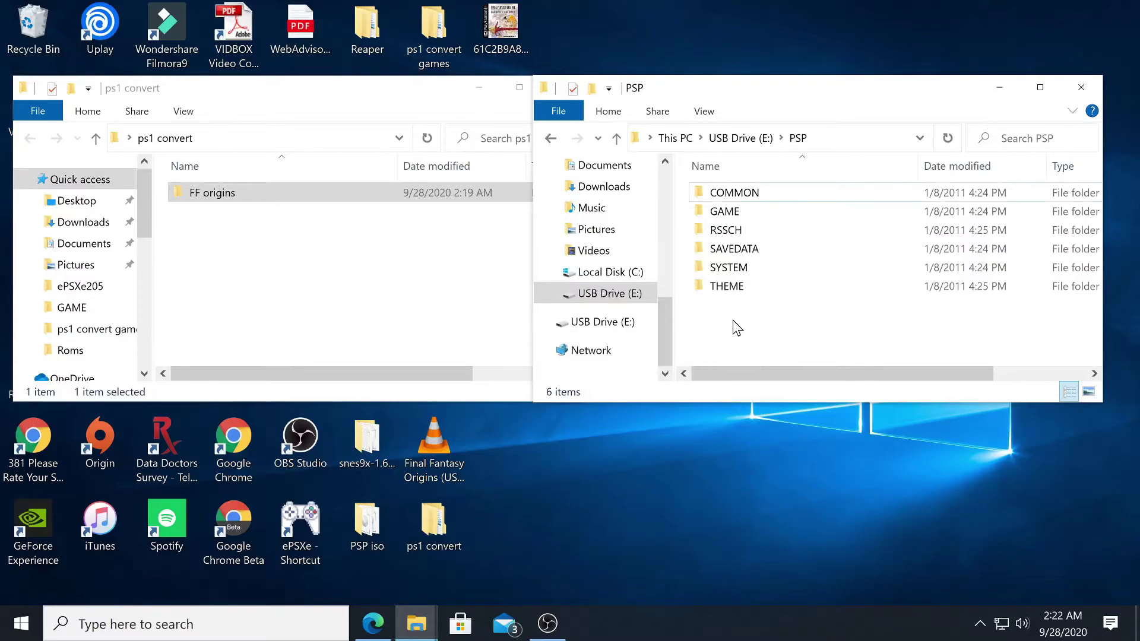
double_click(737, 218)
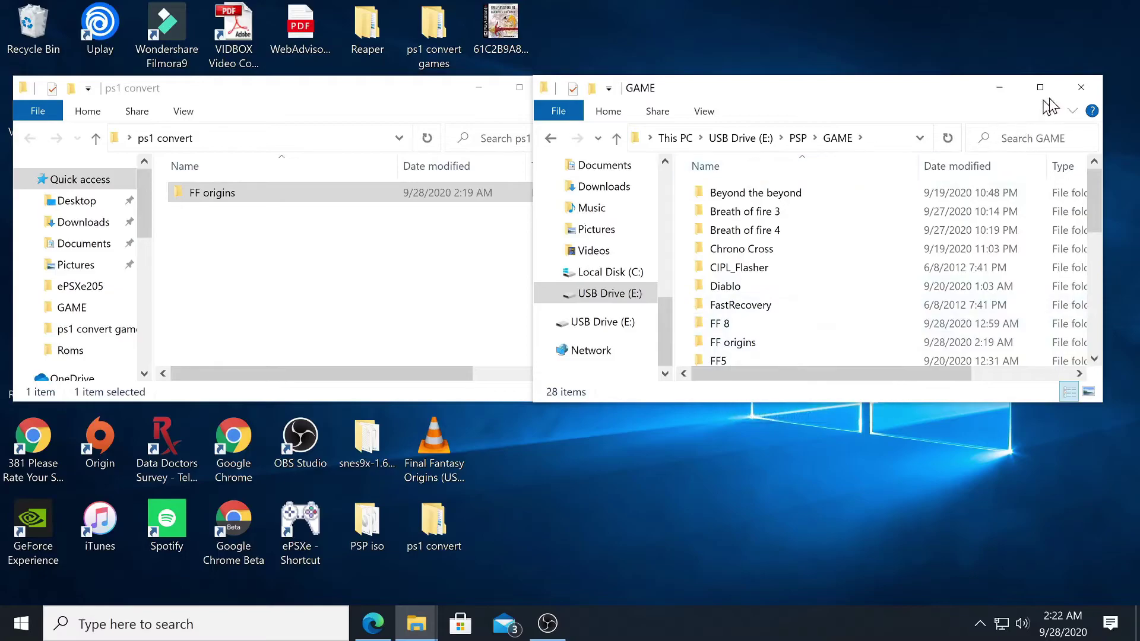
left_click(1082, 87)
left_click(575, 89)
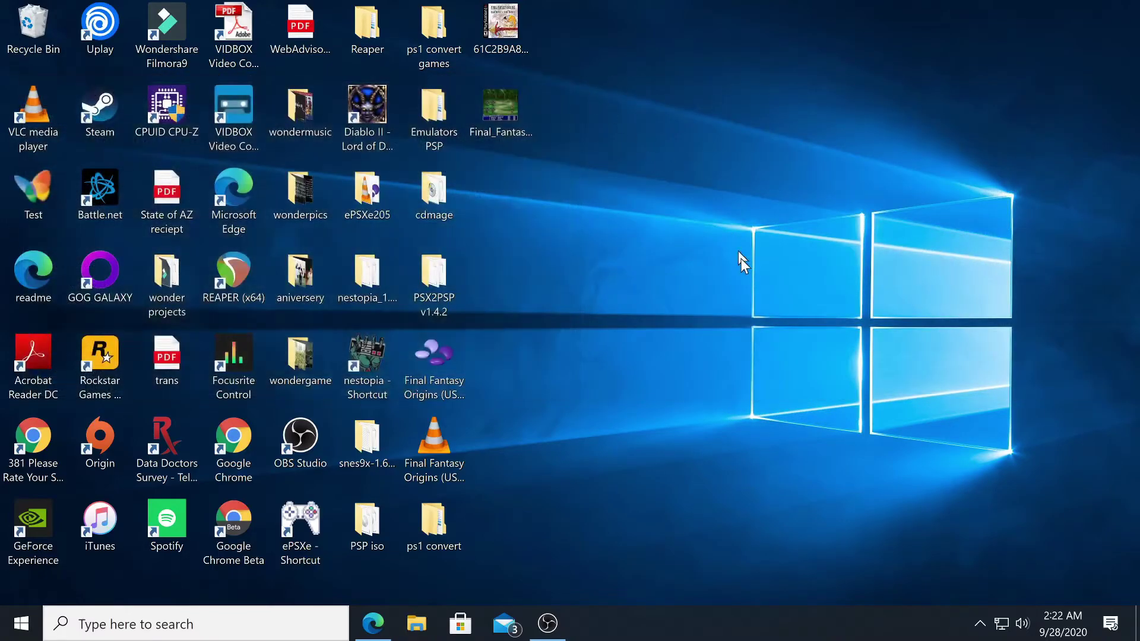
Step: Move the two downloaded images and the Final Fantasy Origins game files from the desktop to the Recycle Bin
left_click_drag(514, 195, 24, 24)
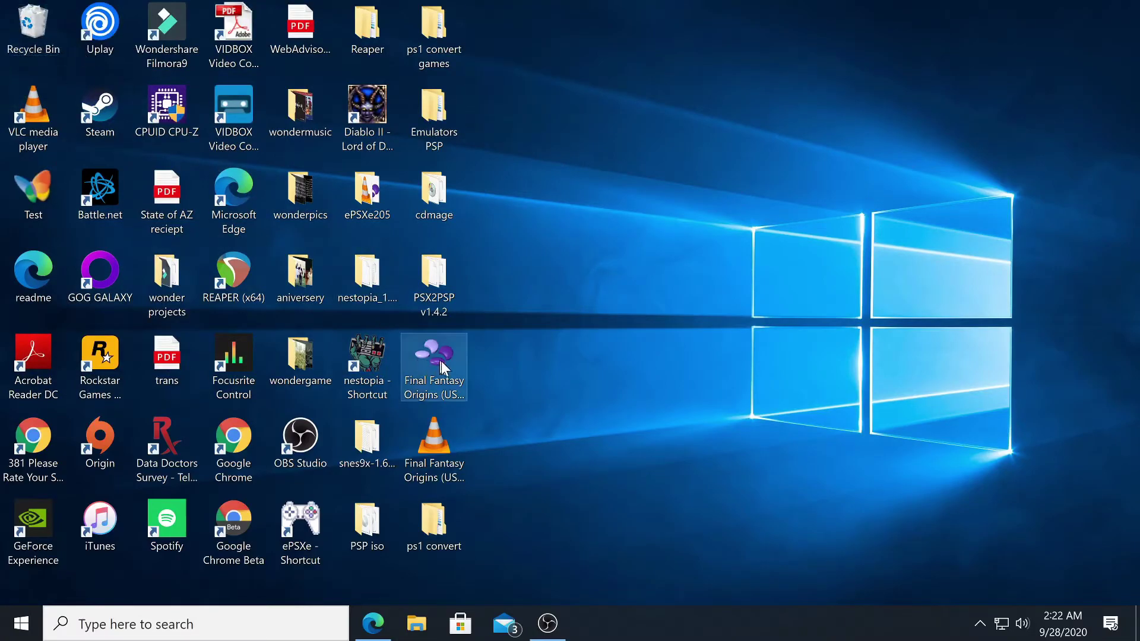
left_click_drag(513, 373, 29, 36)
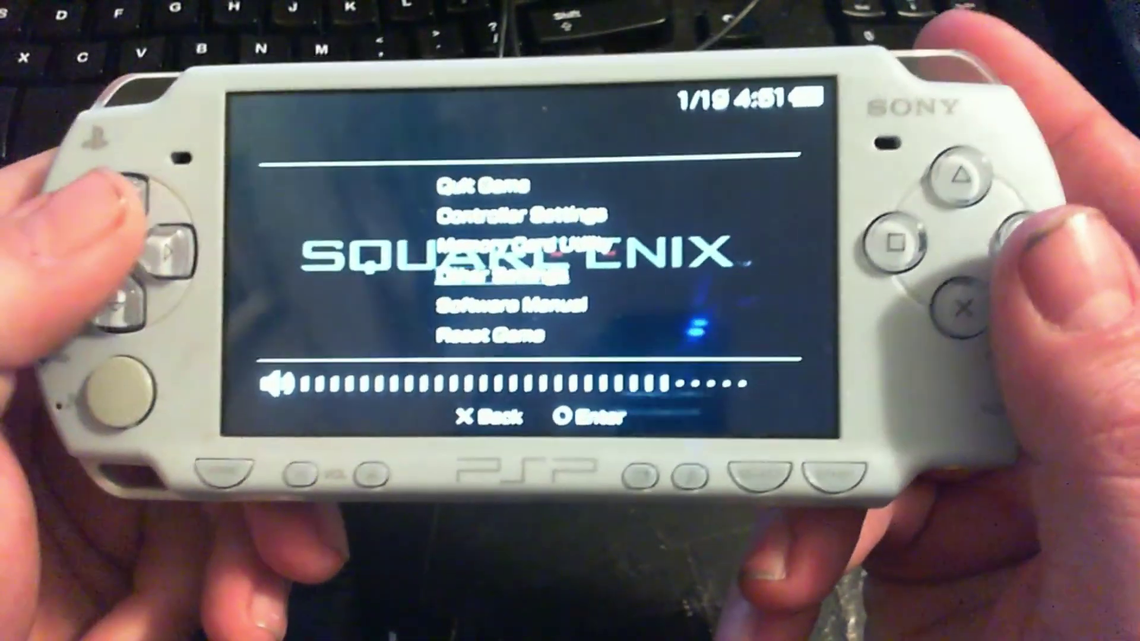
key("Return")
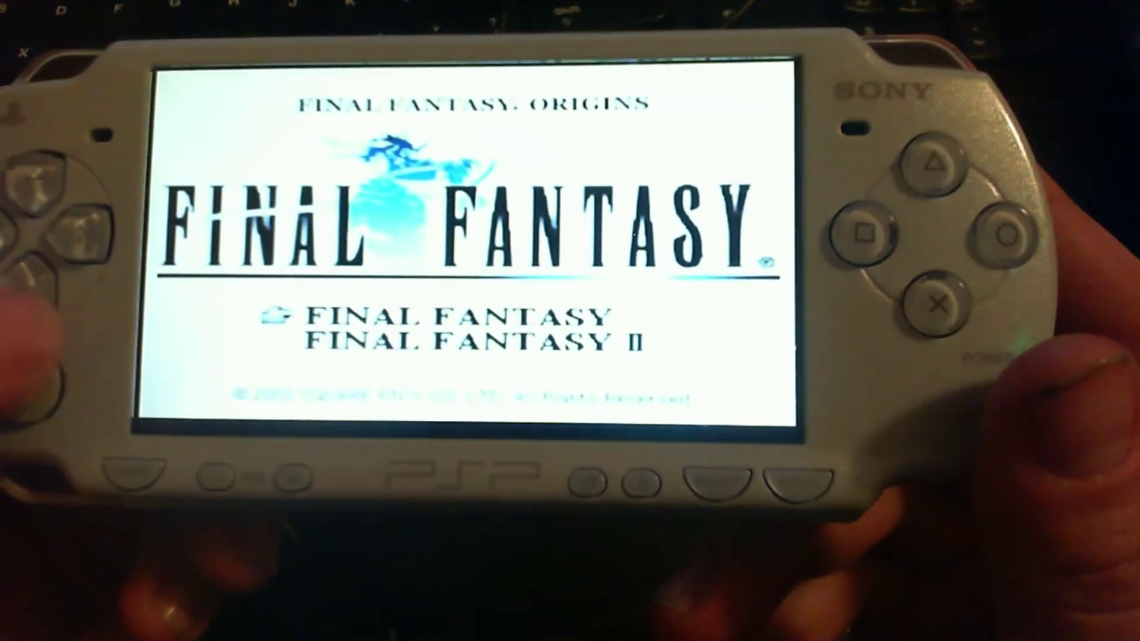
key("Up")
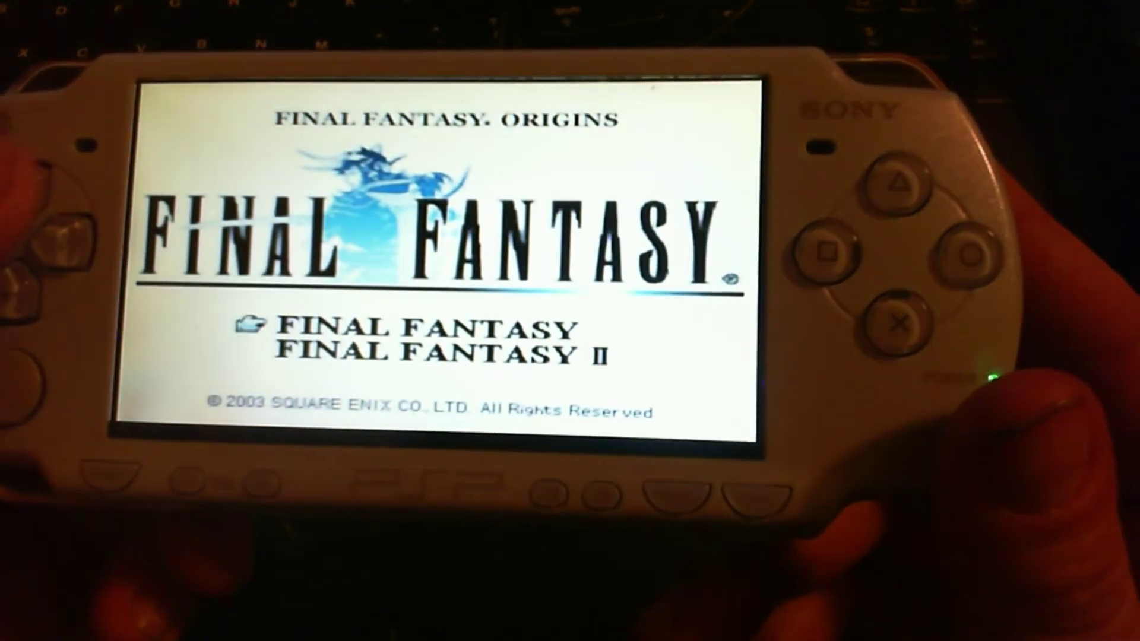
key("Up")
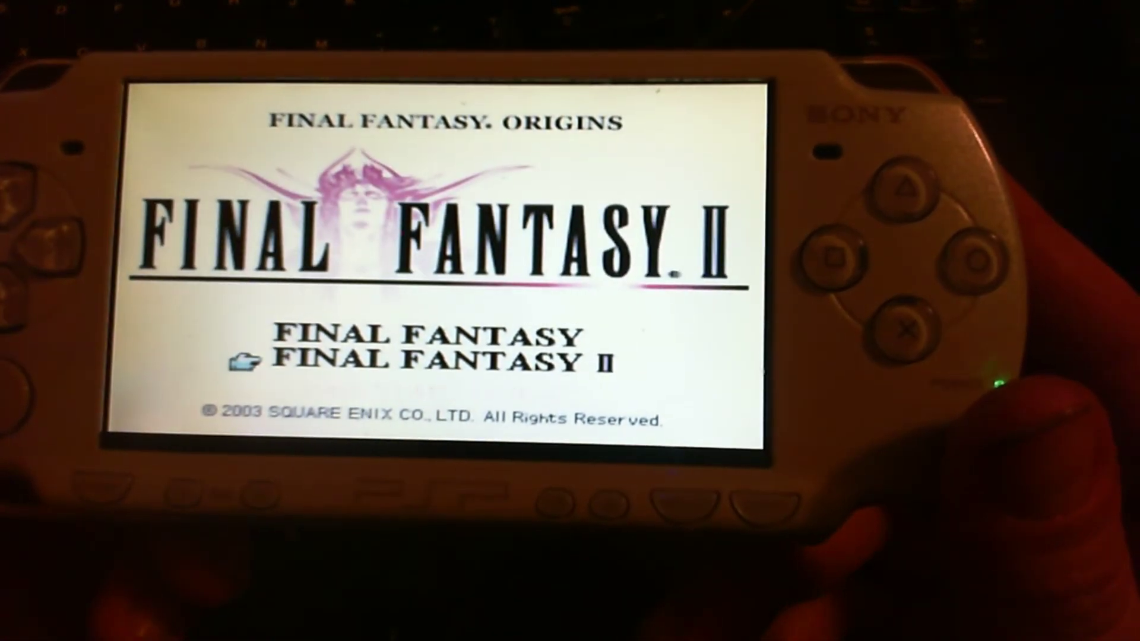